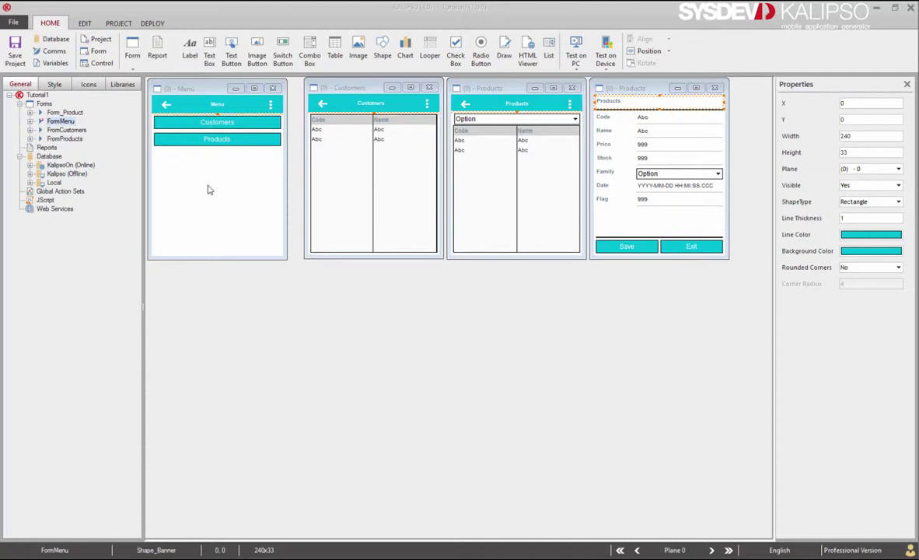
# Rename FormMenu's plane 1 to 'Login' and plane 2 to 'Menu', then save the form properties.
pyautogui.doubleClick(206, 189)
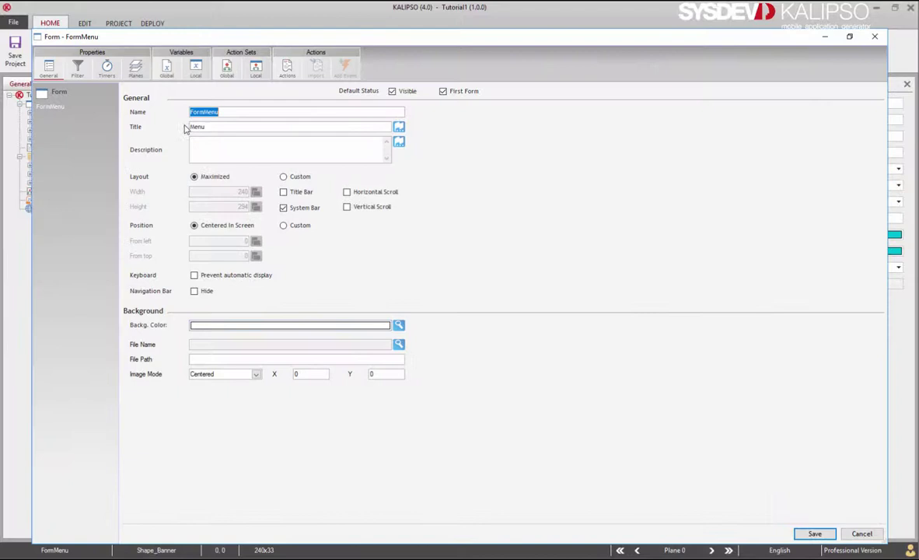
pyautogui.click(135, 70)
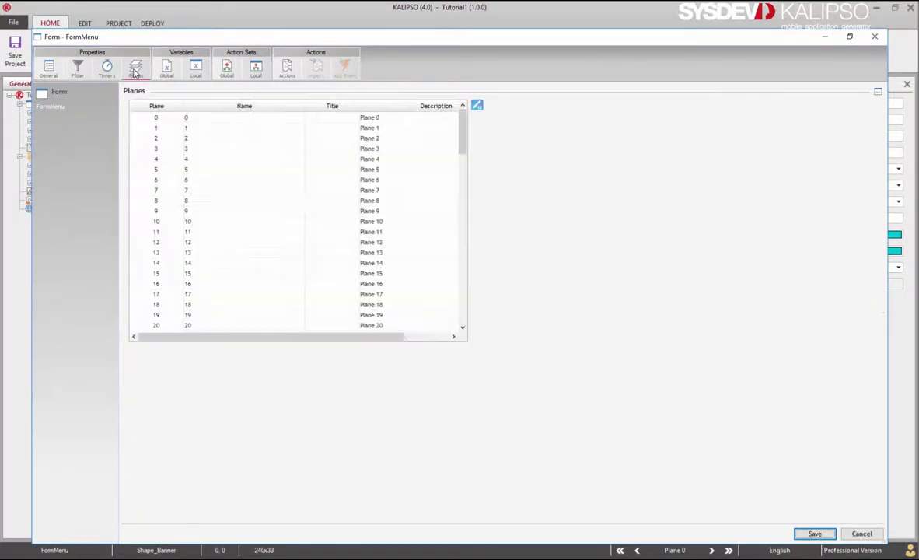
pyautogui.doubleClick(216, 131)
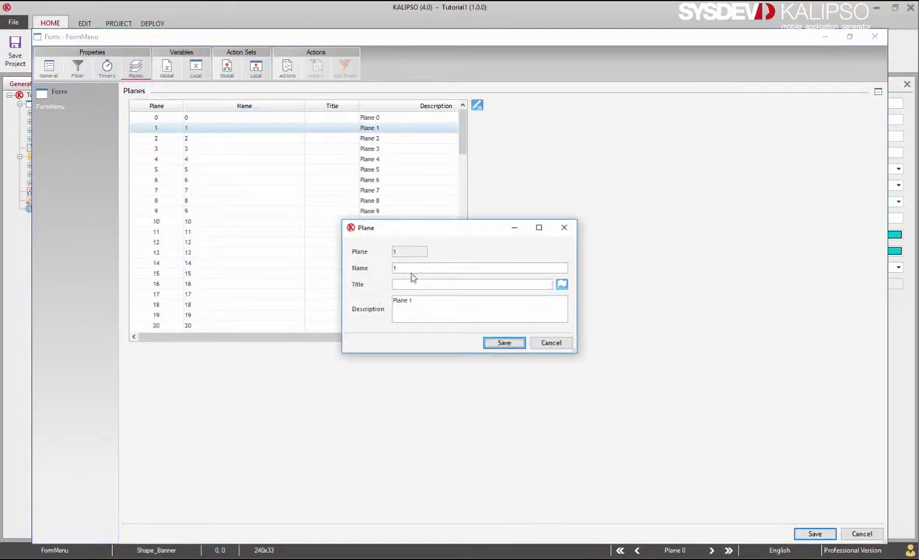
pyautogui.press('Return')
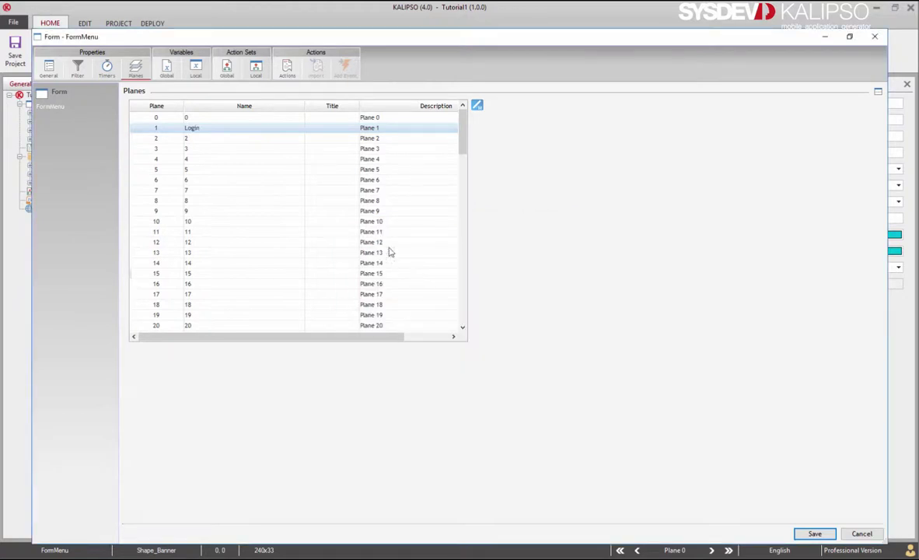
pyautogui.doubleClick(201, 139)
pyautogui.write('Menu')
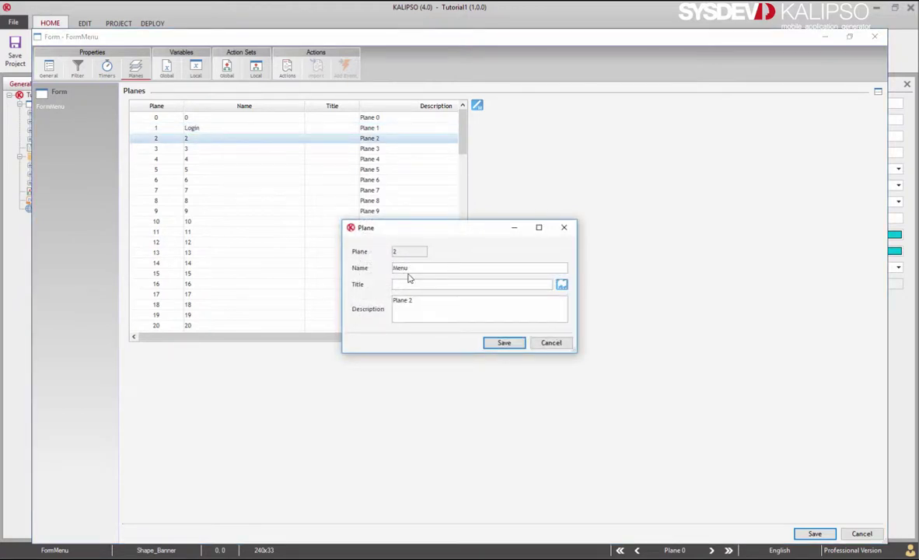
pyautogui.click(502, 343)
pyautogui.press('Return')
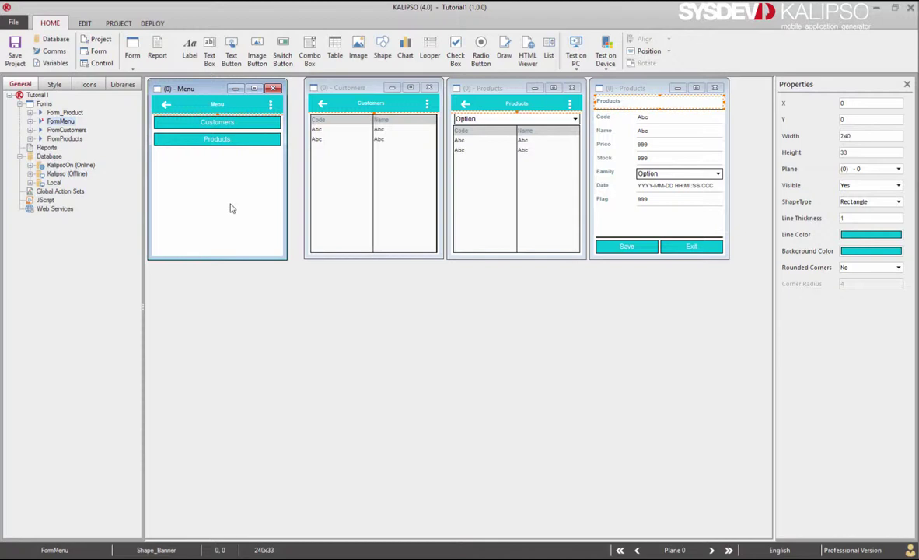
# Move the Customers and Products buttons onto the (2) Menu plane.
pyautogui.click(208, 124)
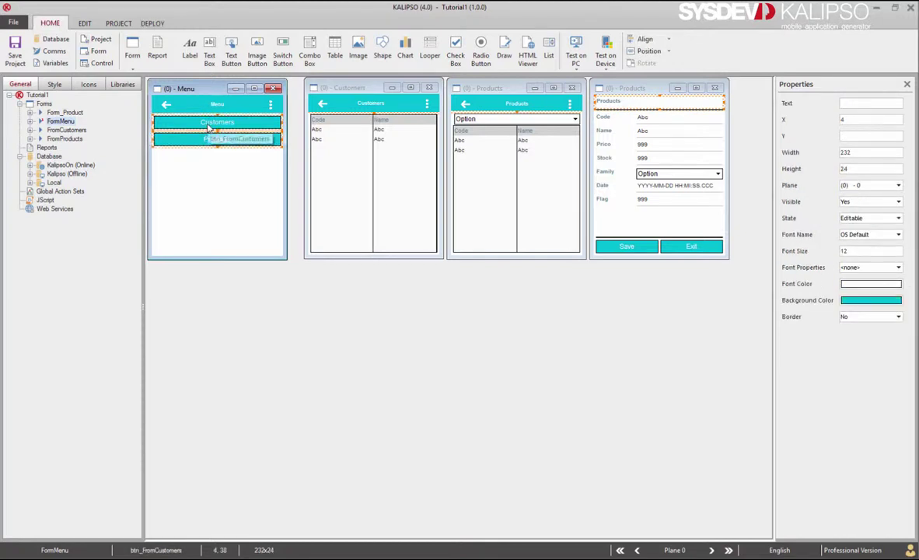
pyautogui.rightClick(208, 129)
pyautogui.click(242, 192)
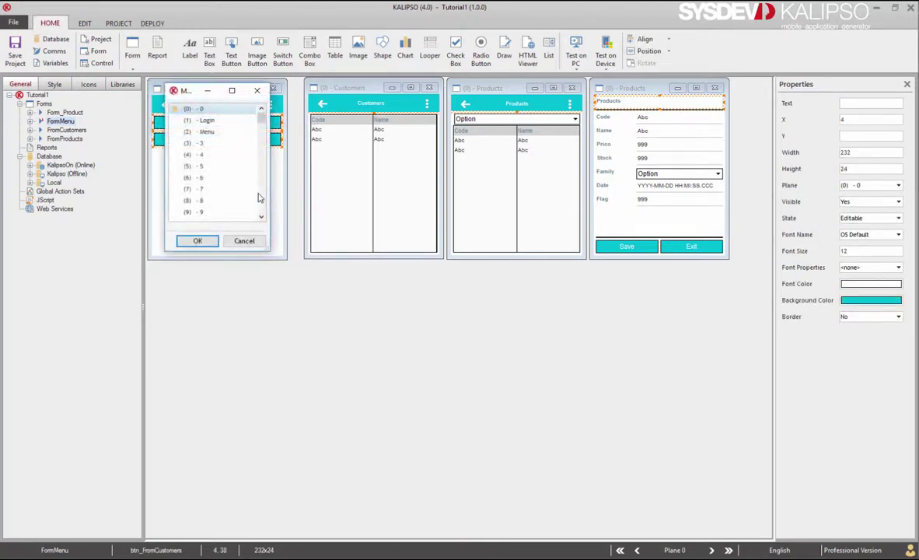
pyautogui.doubleClick(207, 131)
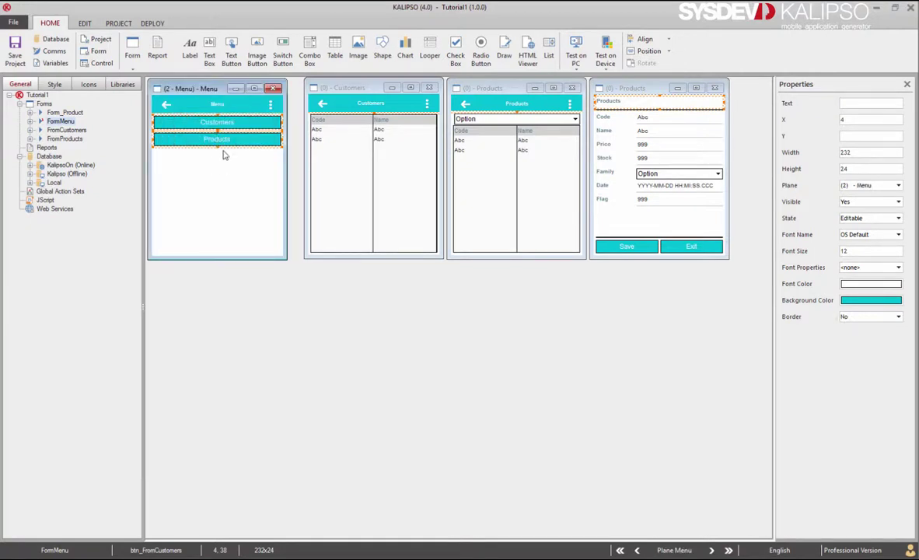
# Move the Menu header title onto the (2) Menu plane, then show the Login plane.
pyautogui.click(216, 107)
pyautogui.rightClick(216, 109)
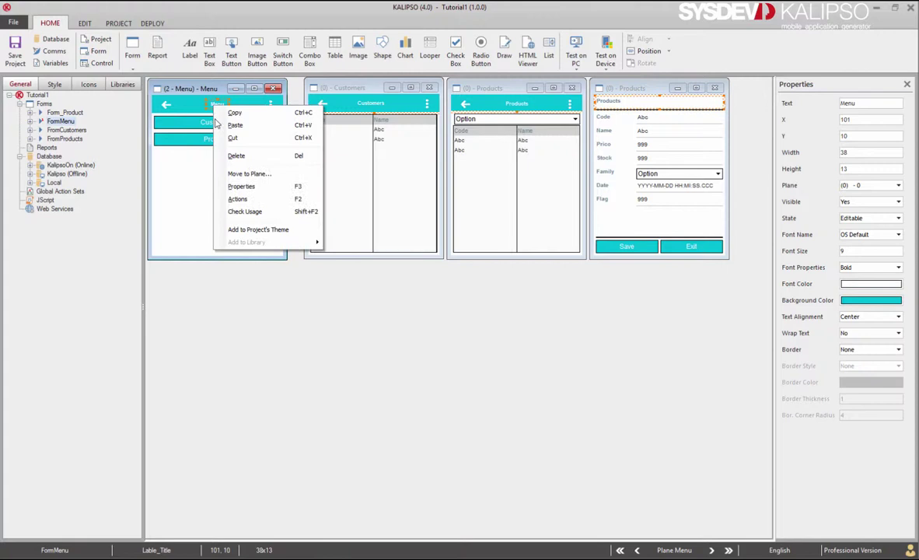
pyautogui.click(227, 160)
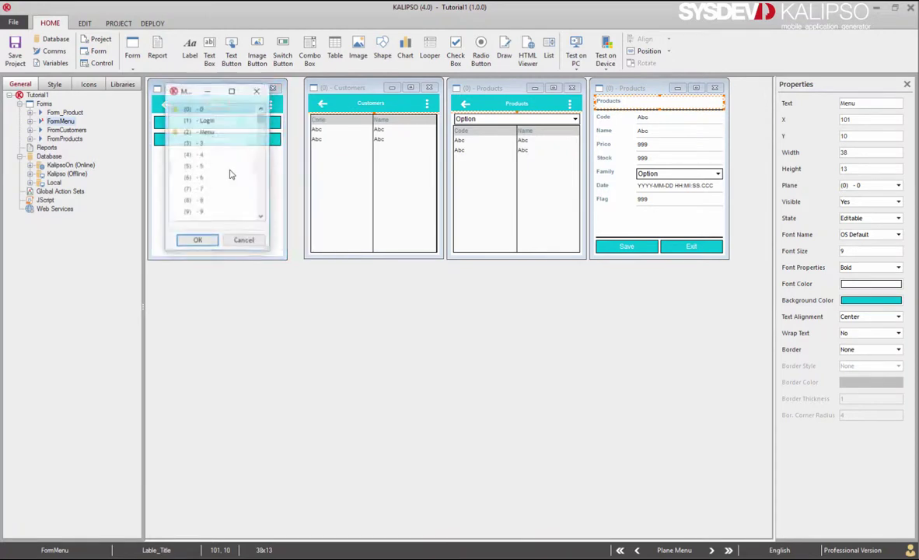
pyautogui.doubleClick(204, 132)
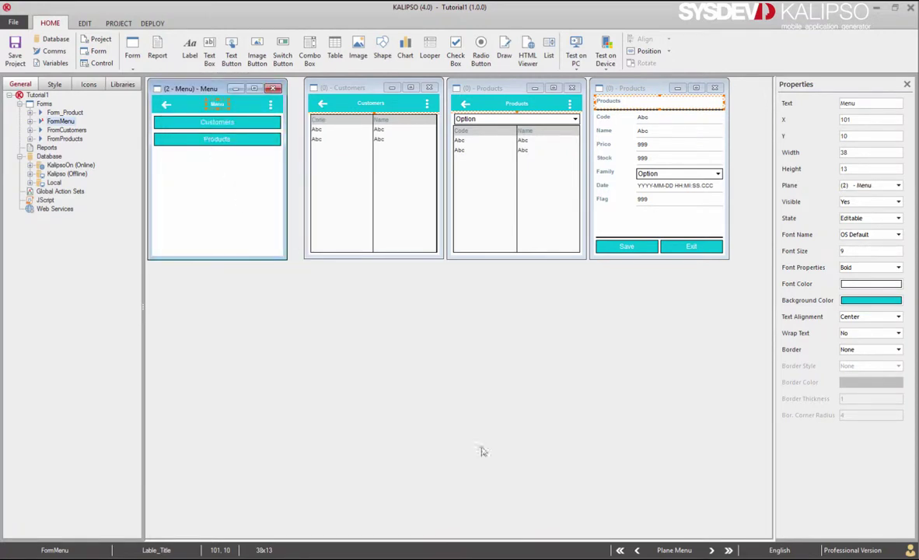
pyautogui.click(637, 551)
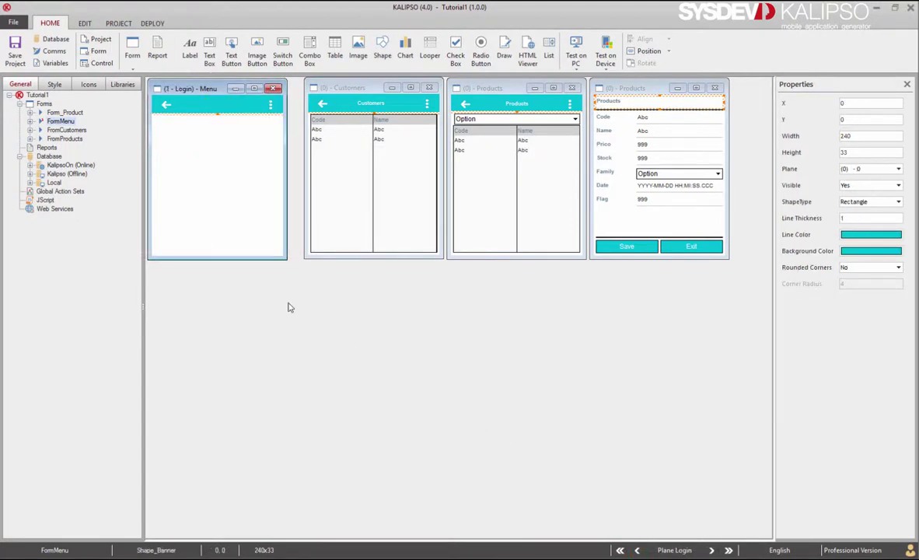
# On plane 0, move the header's back-arrow image to the (1) Login plane.
pyautogui.click(168, 116)
pyautogui.click(162, 104)
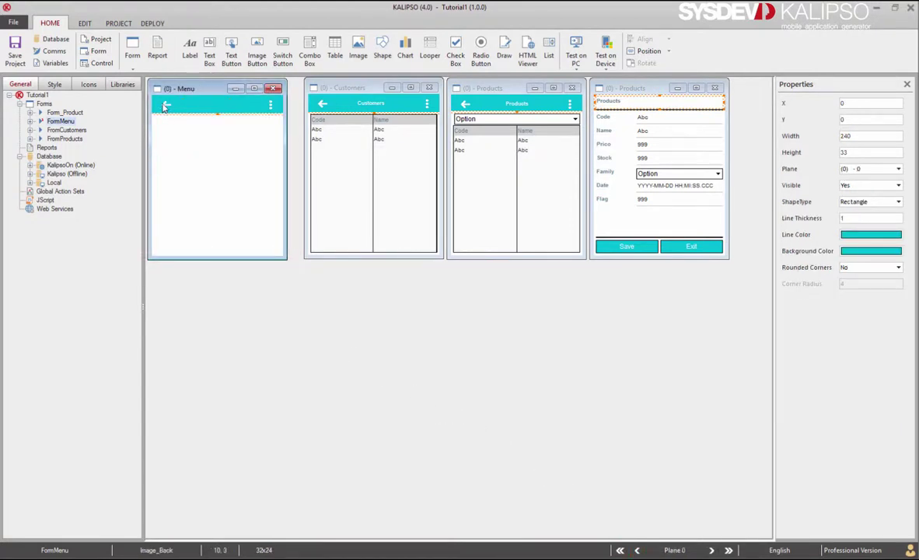
pyautogui.rightClick(164, 108)
pyautogui.click(198, 171)
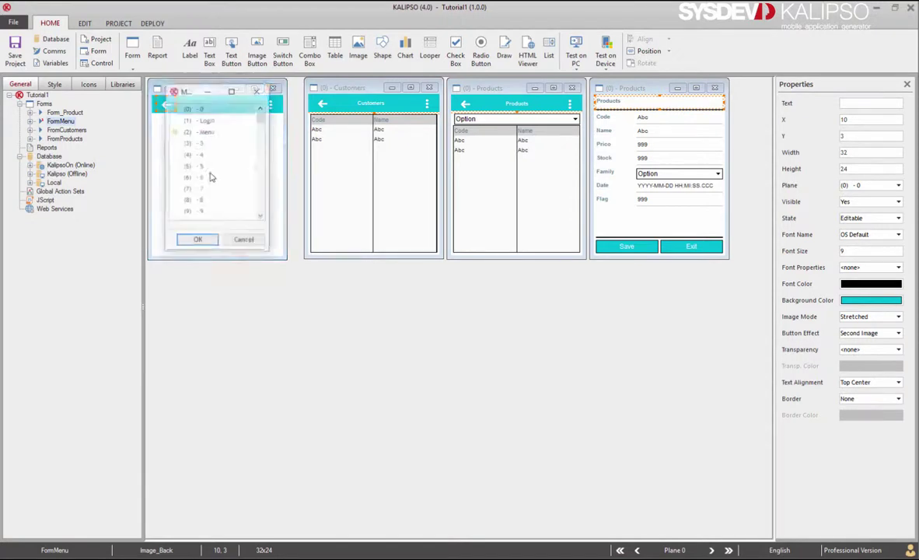
pyautogui.doubleClick(206, 121)
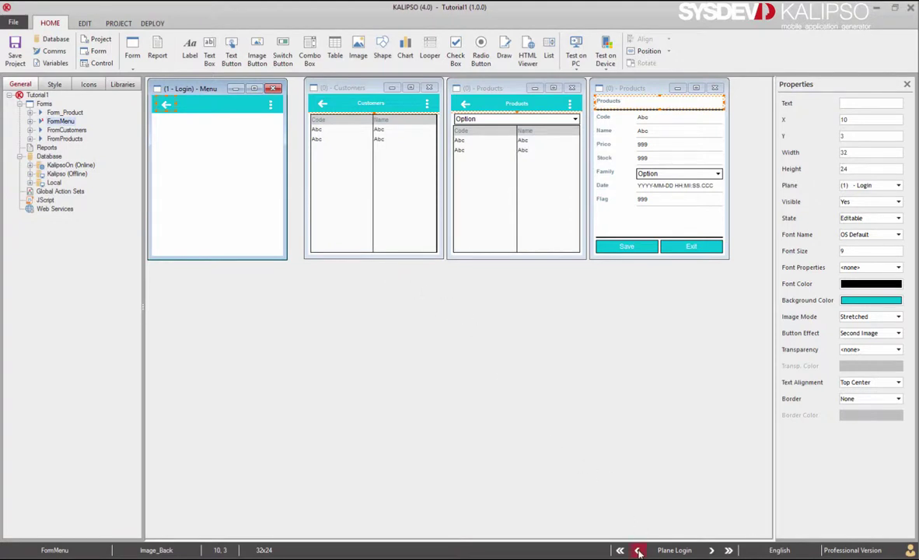
# Flip through the Menu, Login and plane 0 views to confirm the back arrow's placement.
pyautogui.click(710, 550)
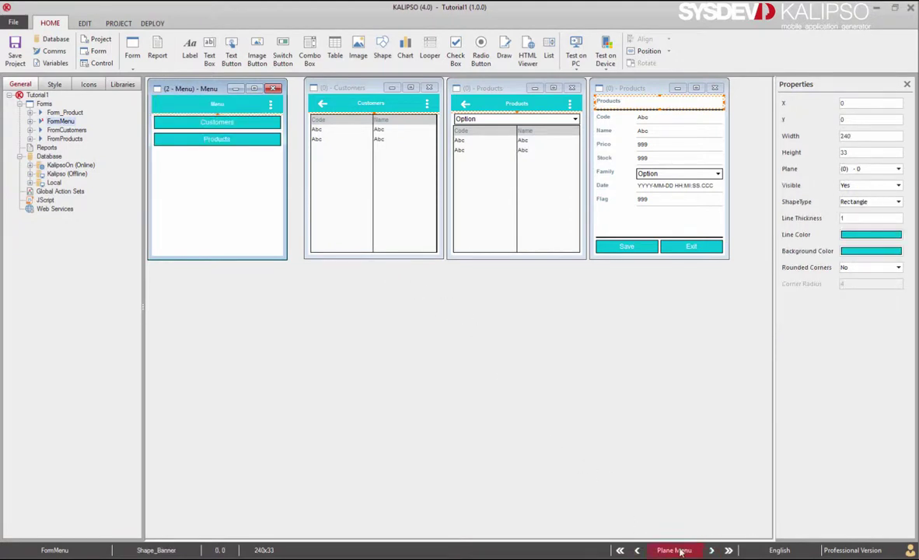
pyautogui.click(637, 549)
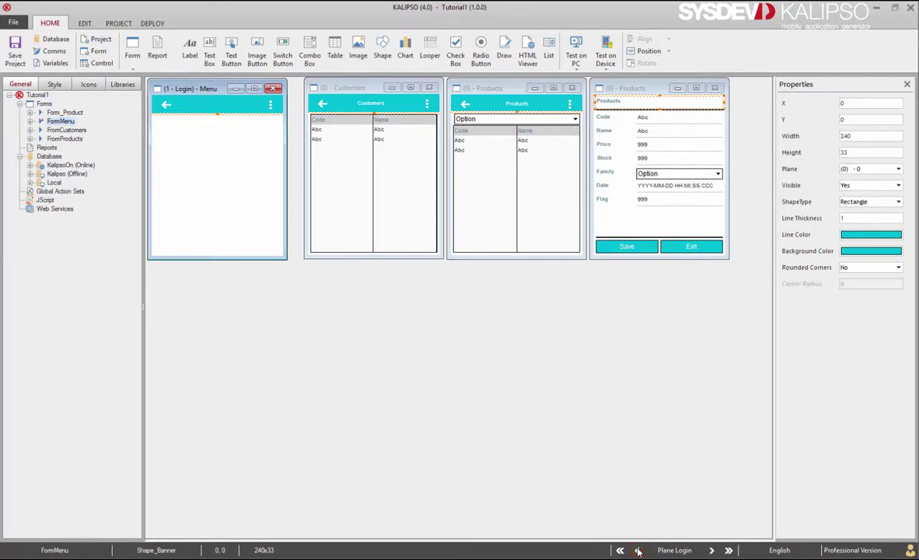
pyautogui.click(637, 549)
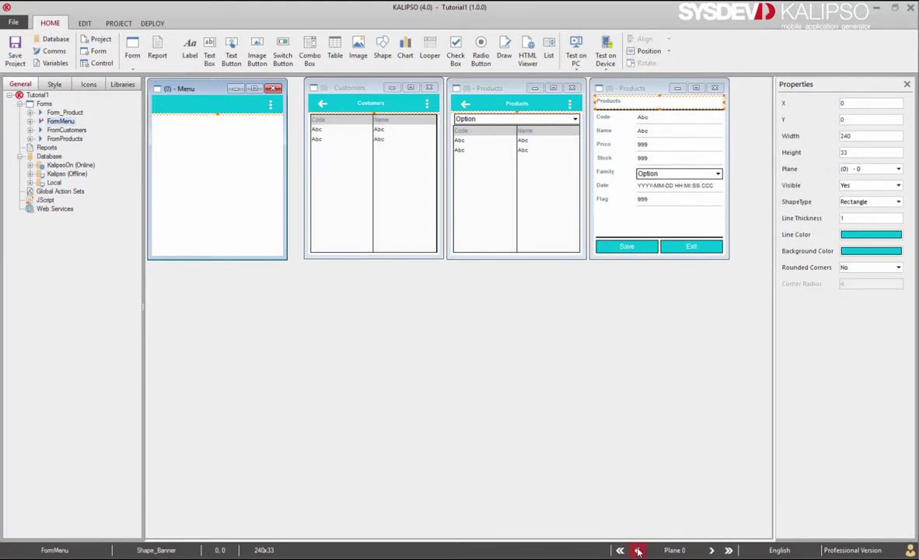
pyautogui.click(711, 549)
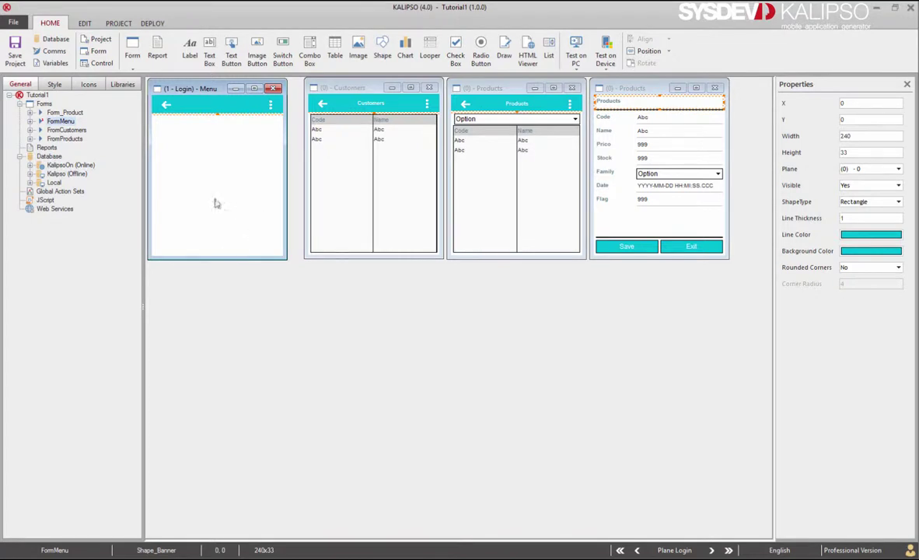
# Add an accent-style button near the form's bottom with text 'Login' and name 'BtnLogin'.
pyautogui.click(53, 83)
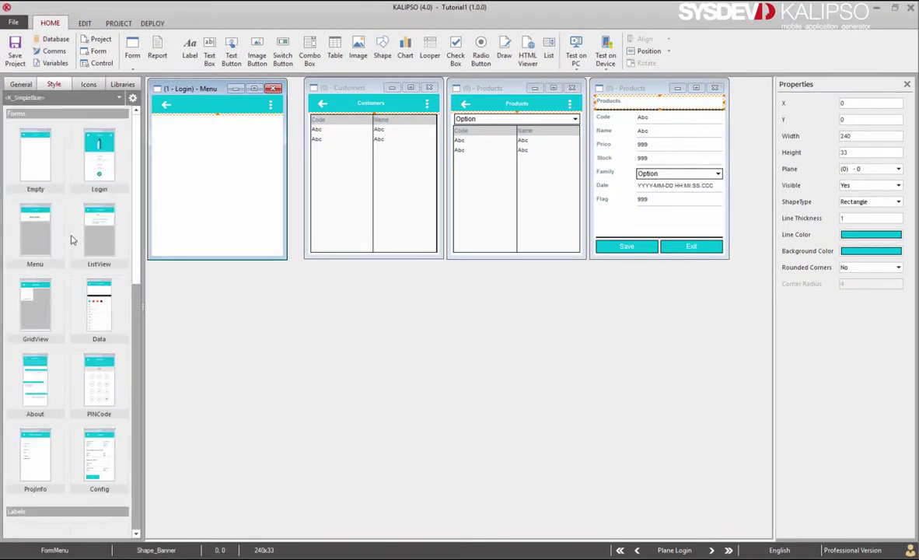
pyautogui.scroll(-5, 70, 241)
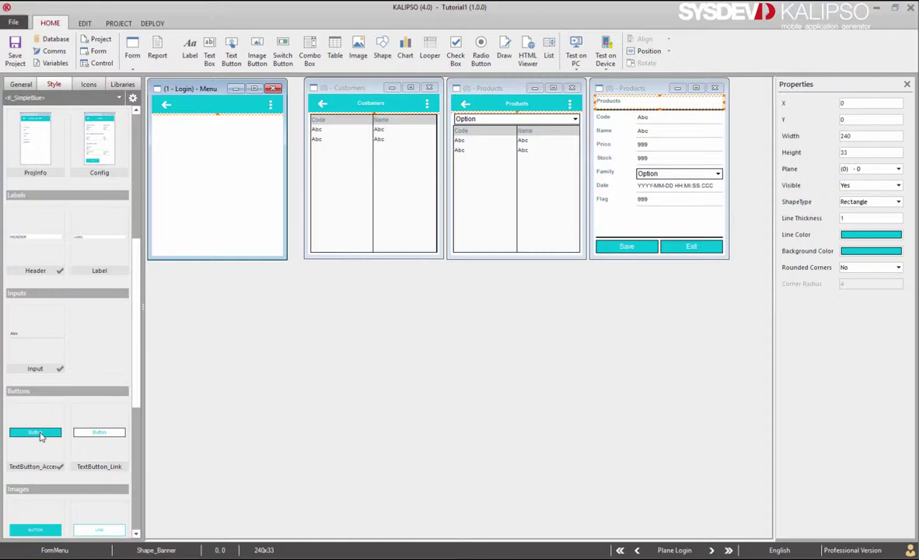
pyautogui.moveTo(56, 529); pyautogui.dragTo(210, 225)
pyautogui.doubleClick(211, 224)
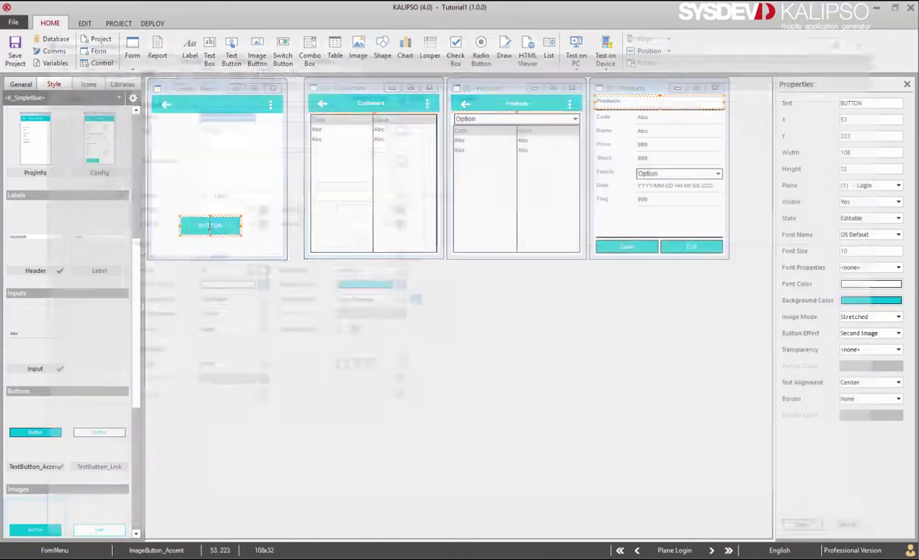
pyautogui.doubleClick(219, 127)
pyautogui.write('Login')
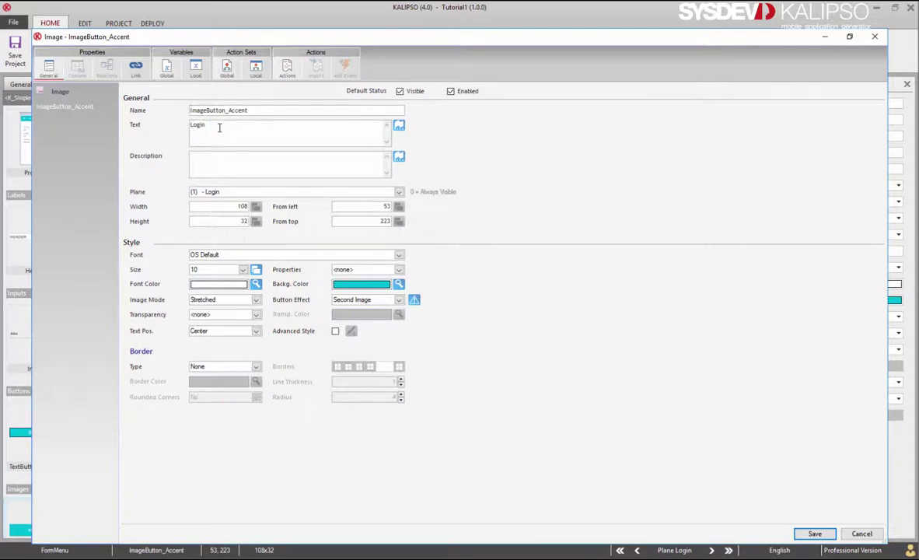
pyautogui.doubleClick(263, 109)
pyautogui.write('BtnLogin')
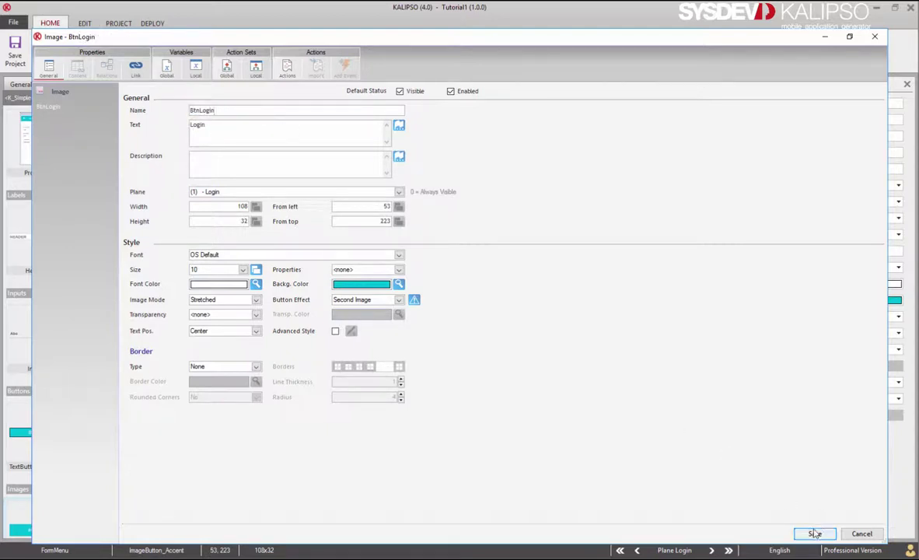
pyautogui.click(812, 533)
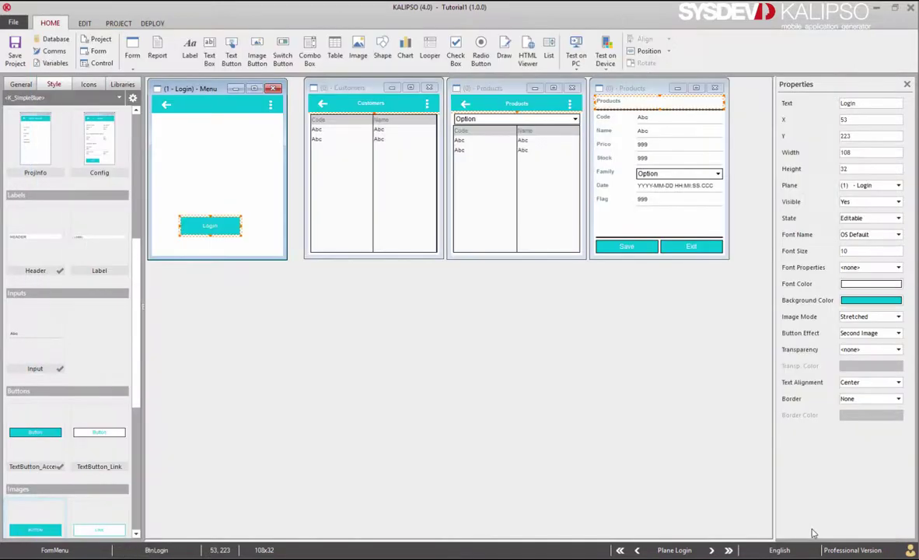
# Place the Users table's Login and Passw fields on the Login plane and widen the Login button.
pyautogui.click(21, 84)
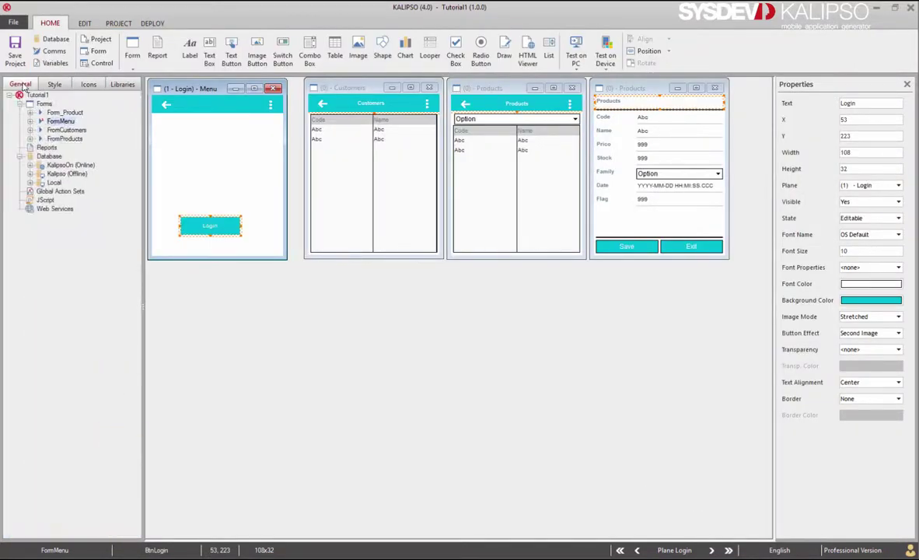
pyautogui.click(29, 174)
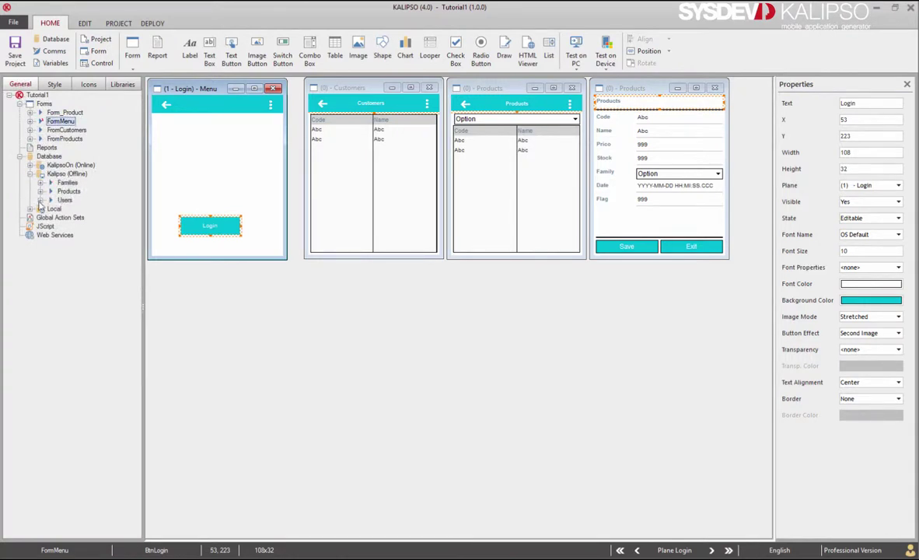
pyautogui.click(41, 200)
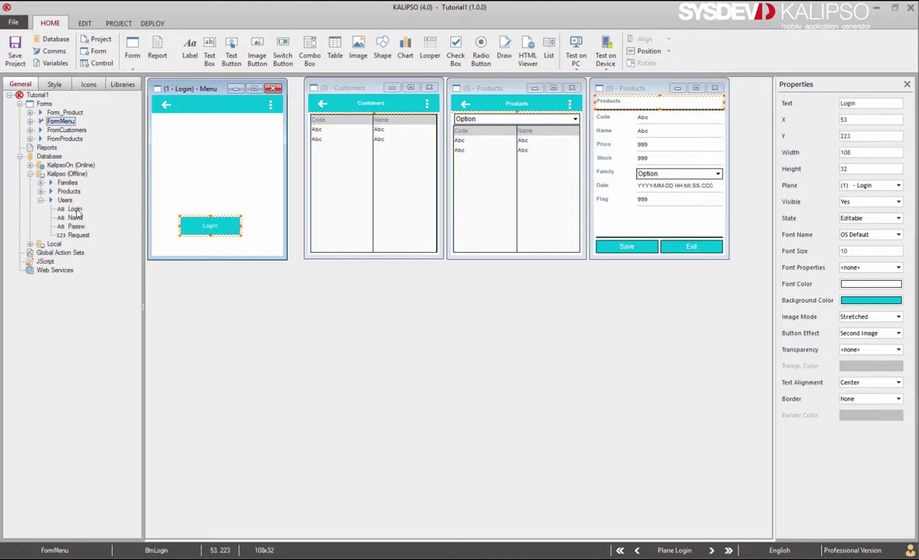
pyautogui.moveTo(70, 209); pyautogui.dragTo(184, 152)
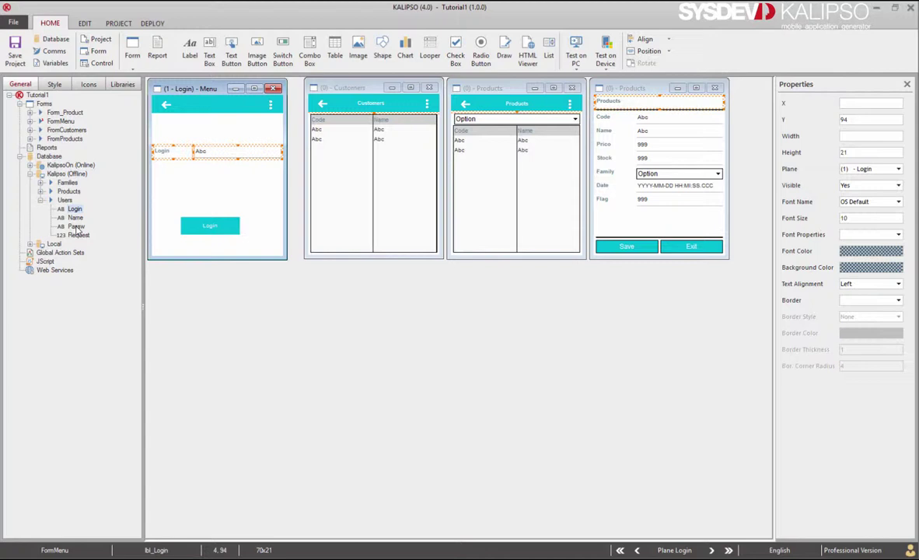
pyautogui.moveTo(77, 227); pyautogui.dragTo(171, 180)
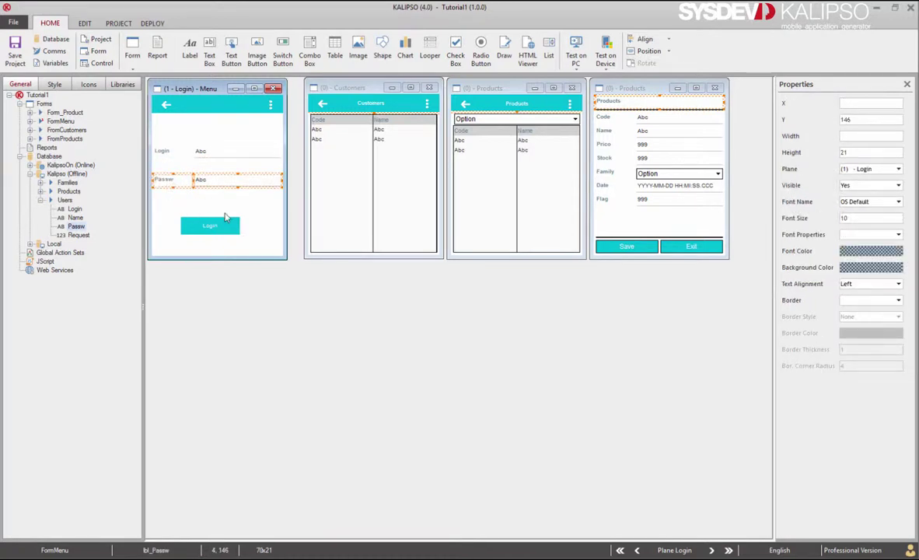
pyautogui.click(215, 230)
pyautogui.moveTo(240, 229); pyautogui.dragTo(277, 228)
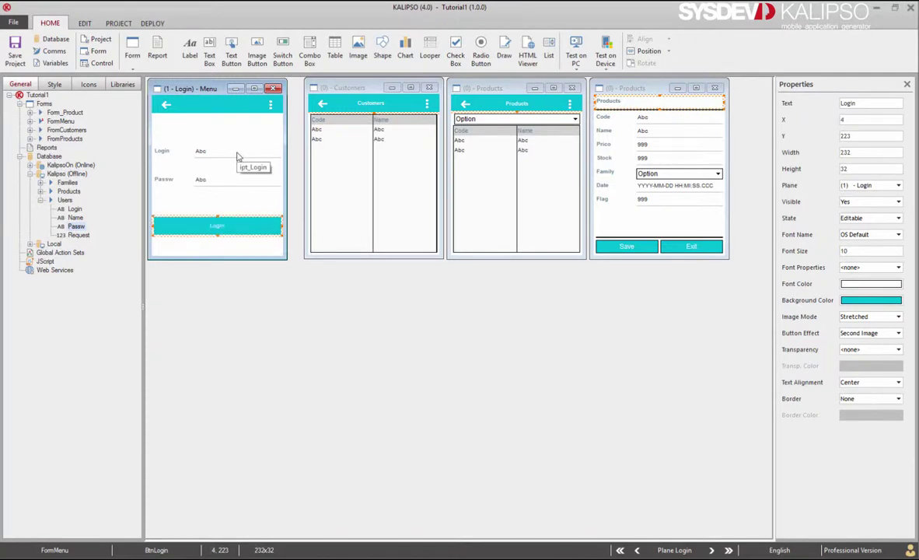
# Set the Passw input box's Input Type to Password.
pyautogui.doubleClick(228, 184)
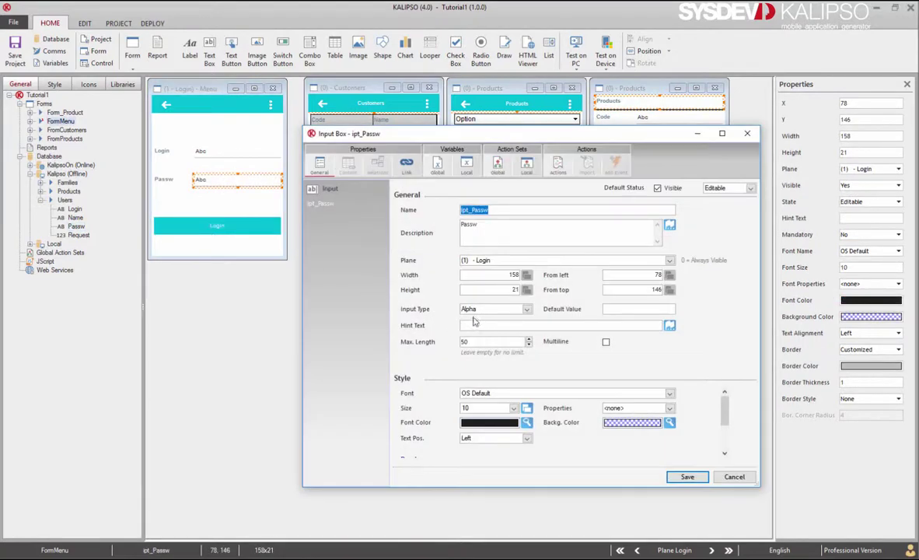
pyautogui.click(489, 309)
pyautogui.click(473, 368)
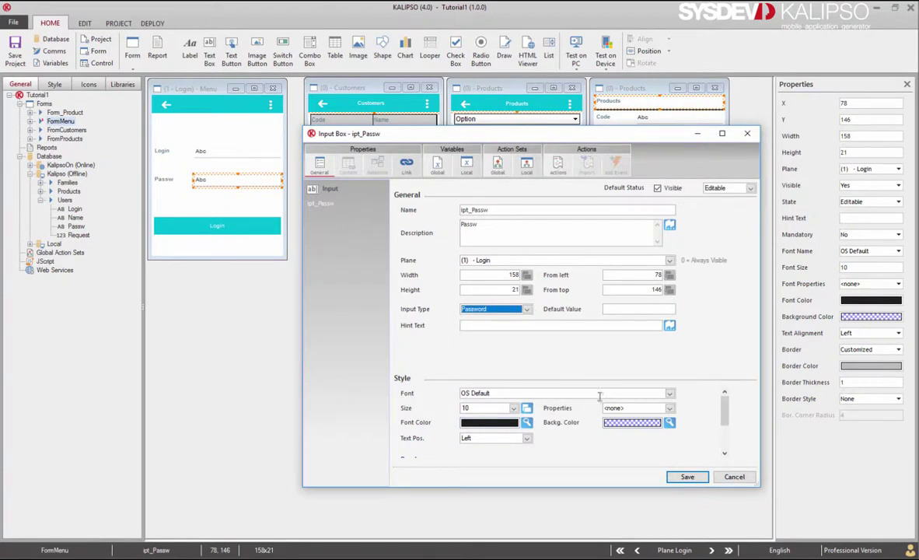
pyautogui.click(686, 476)
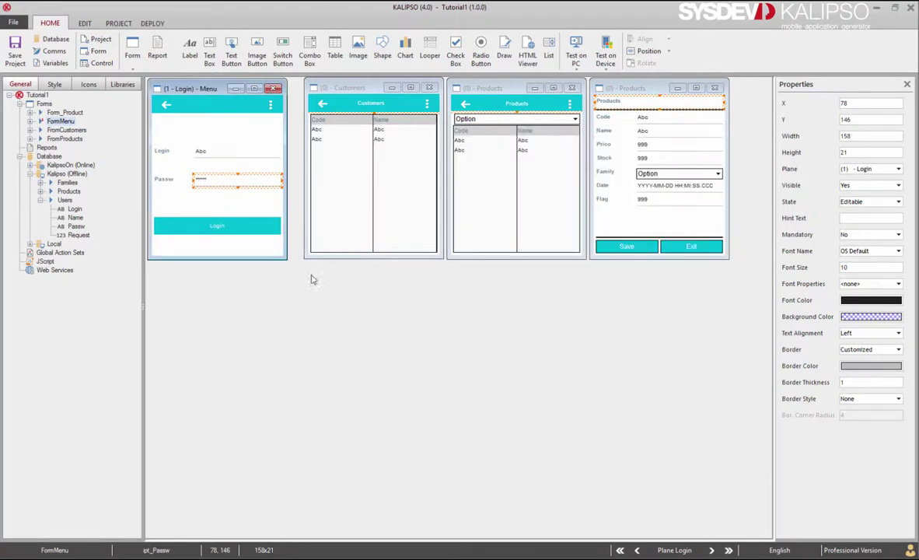
# Drag the Login button down to the bottom of the Login plane, then check the arrow images on each plane.
pyautogui.moveTo(251, 232); pyautogui.dragTo(252, 254)
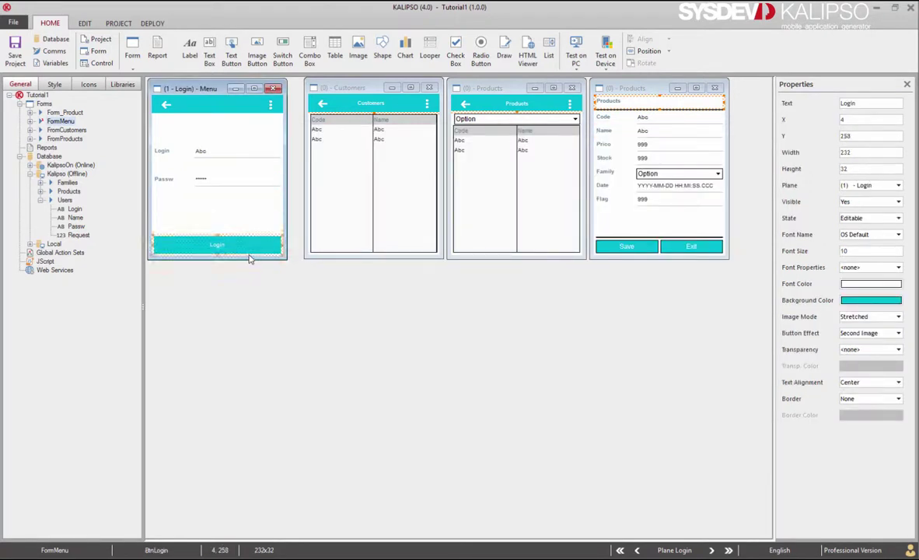
pyautogui.press('pagedown')
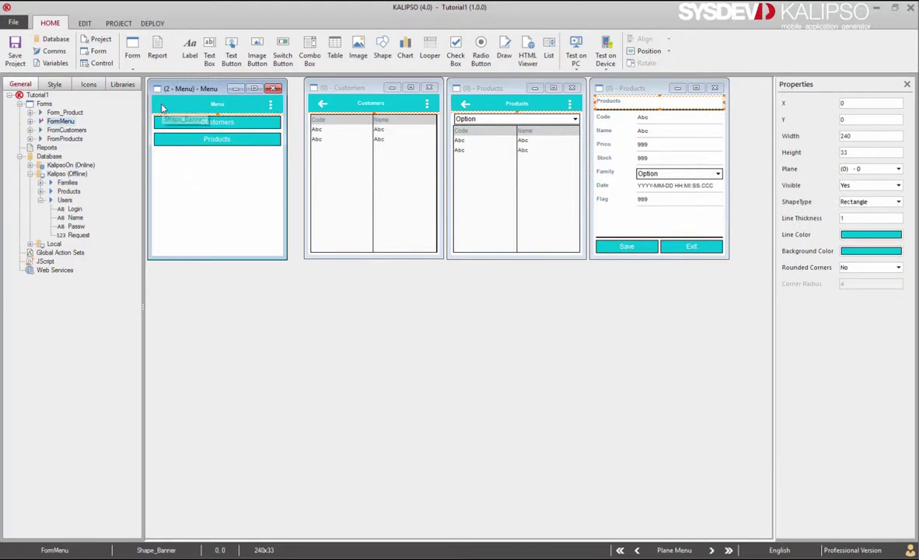
pyautogui.click(638, 549)
pyautogui.click(166, 106)
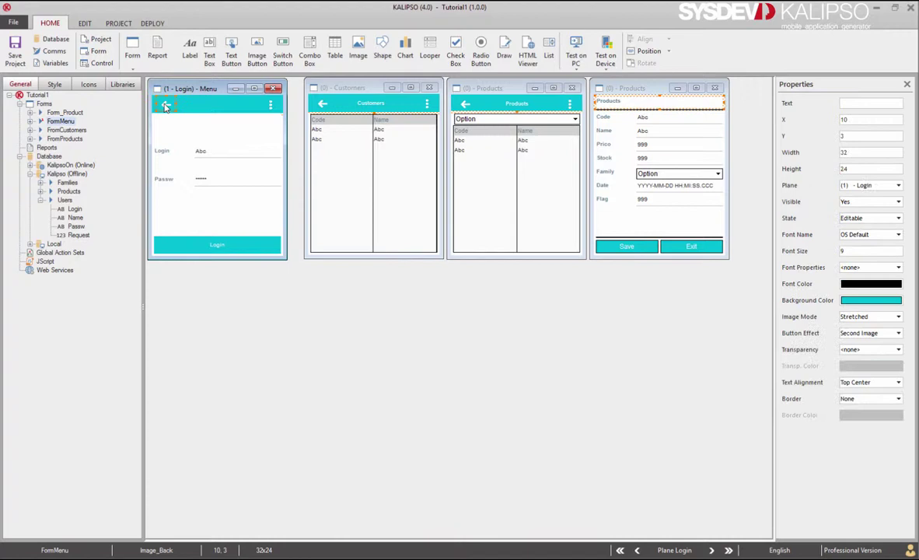
pyautogui.click(711, 550)
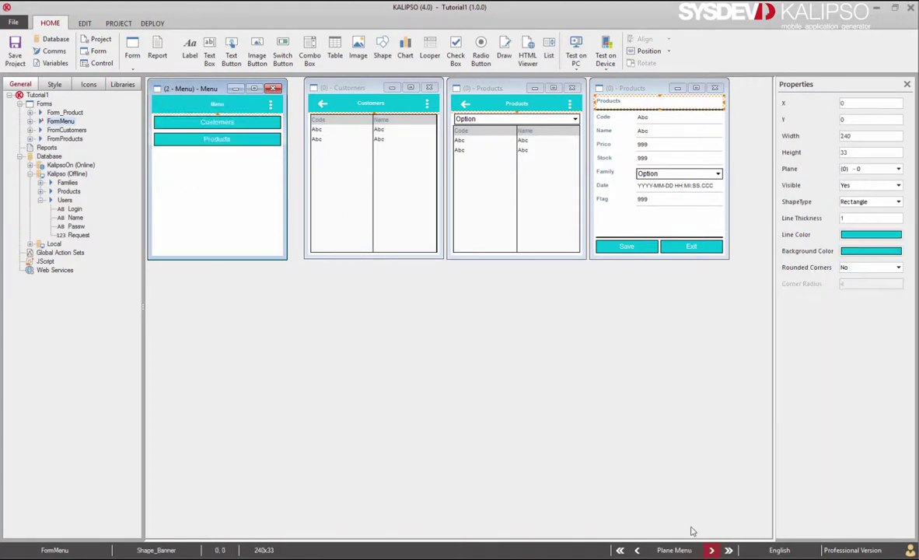
pyautogui.press('Tab')
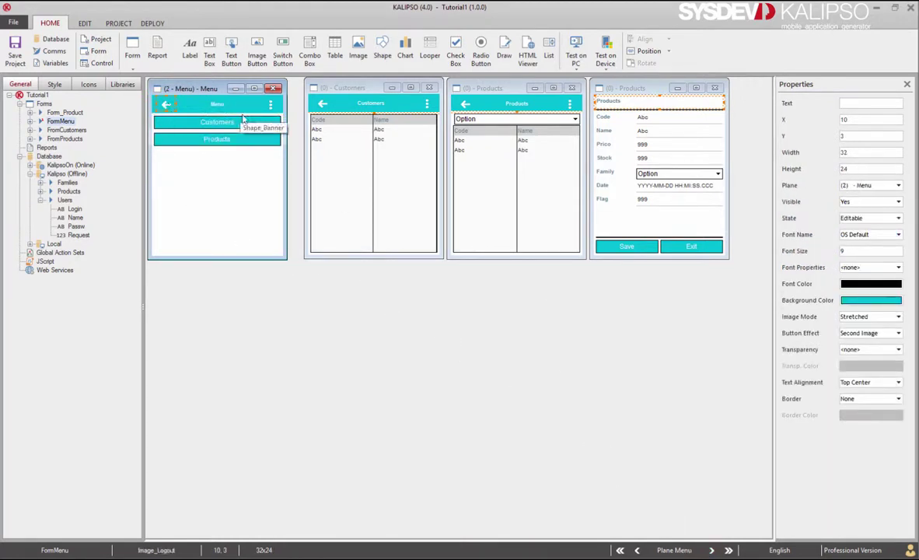
# Toggle repeatedly between the Login and Menu planes to compare them, ending on Login.
pyautogui.click(635, 550)
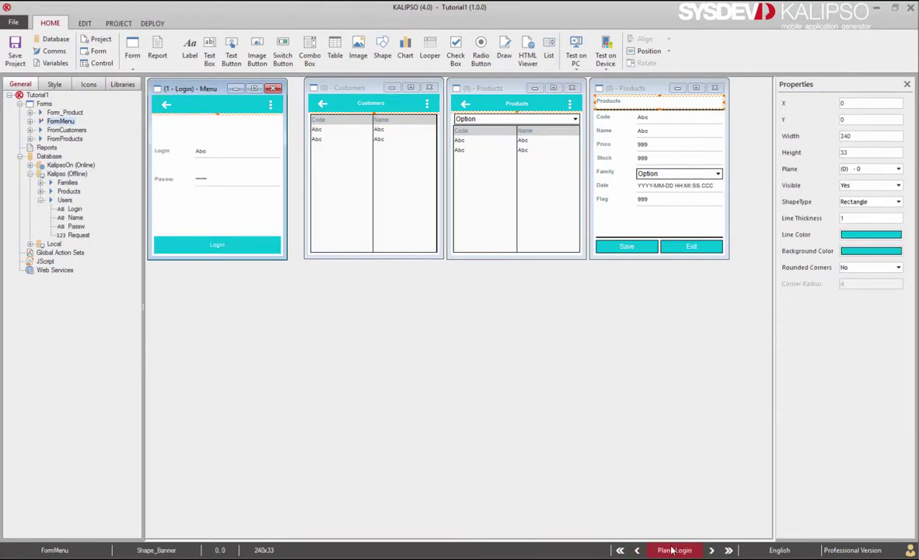
pyautogui.click(711, 550)
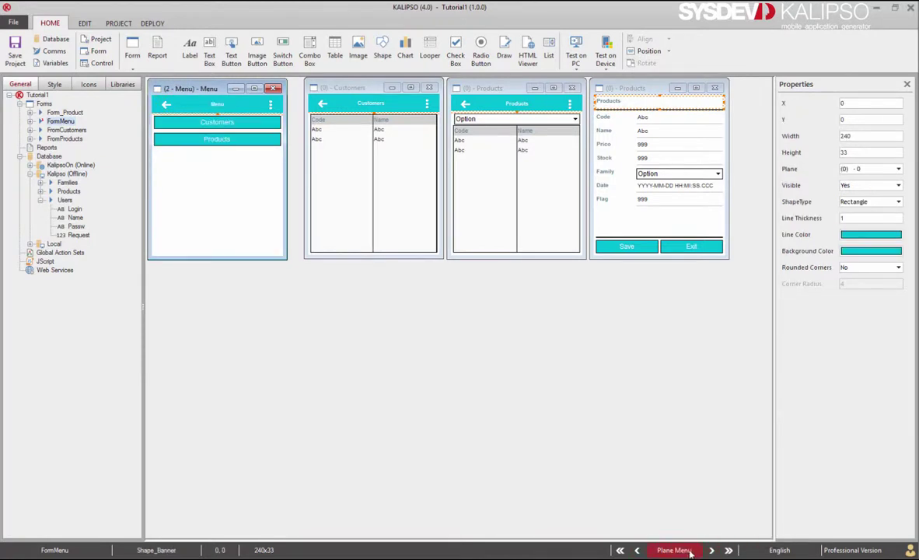
pyautogui.click(637, 550)
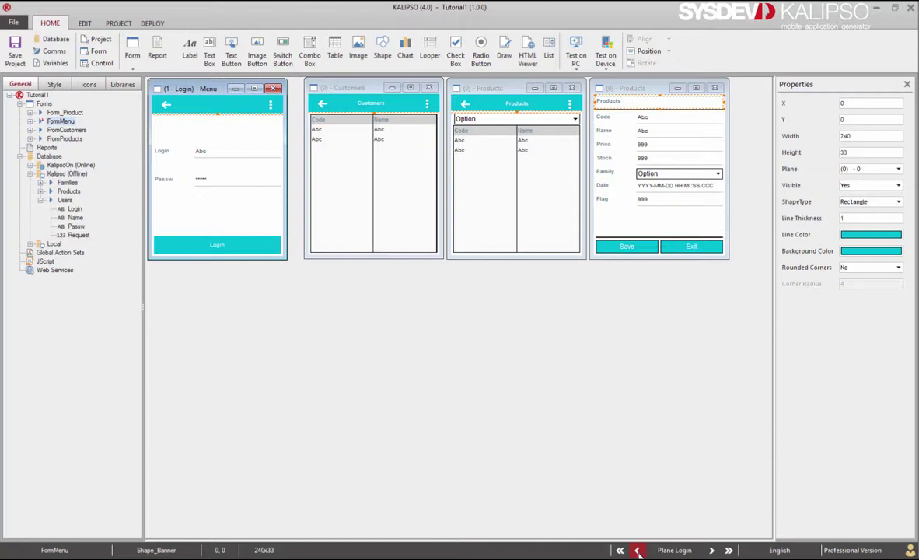
pyautogui.click(711, 550)
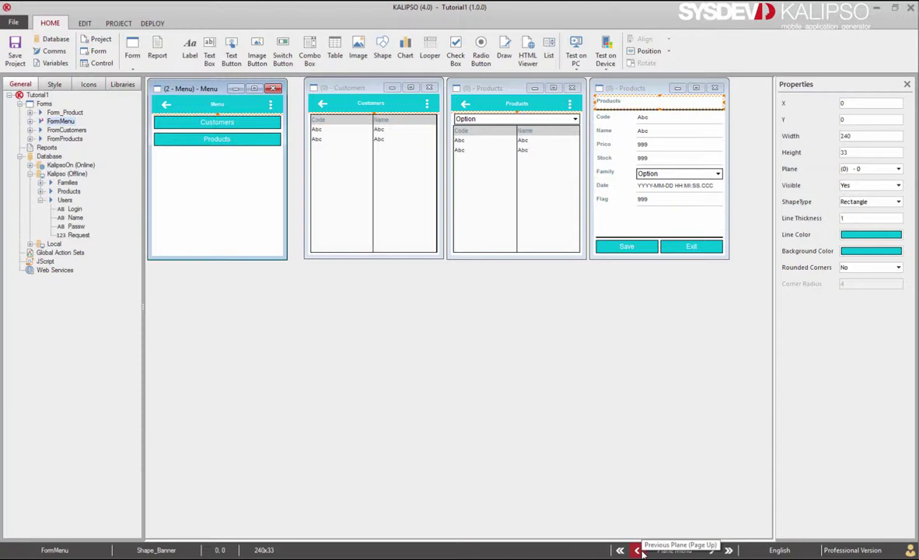
pyautogui.click(638, 549)
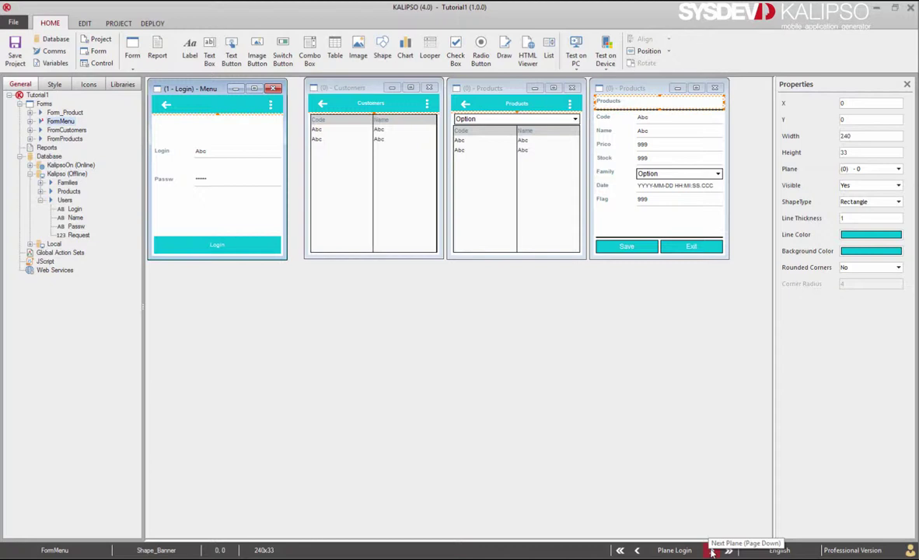
pyautogui.click(712, 551)
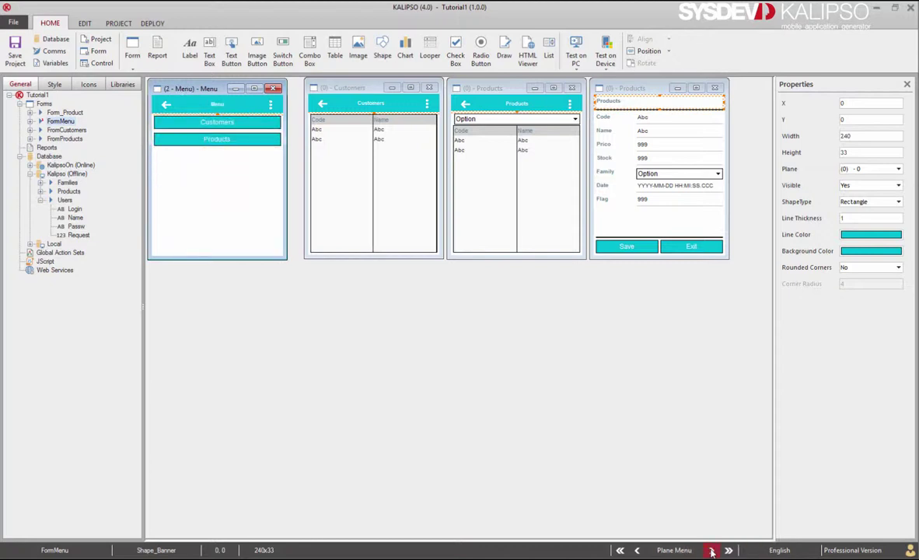
pyautogui.click(637, 550)
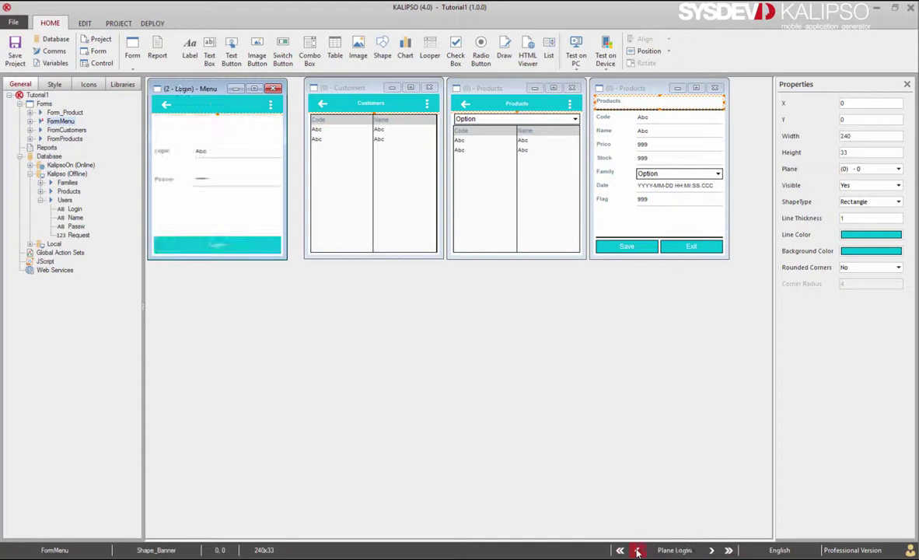
pyautogui.click(711, 551)
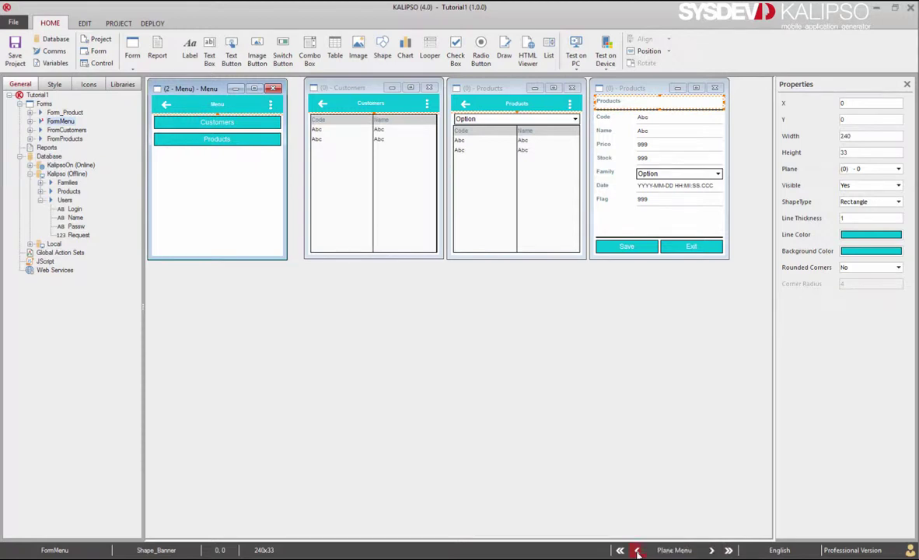
pyautogui.click(637, 550)
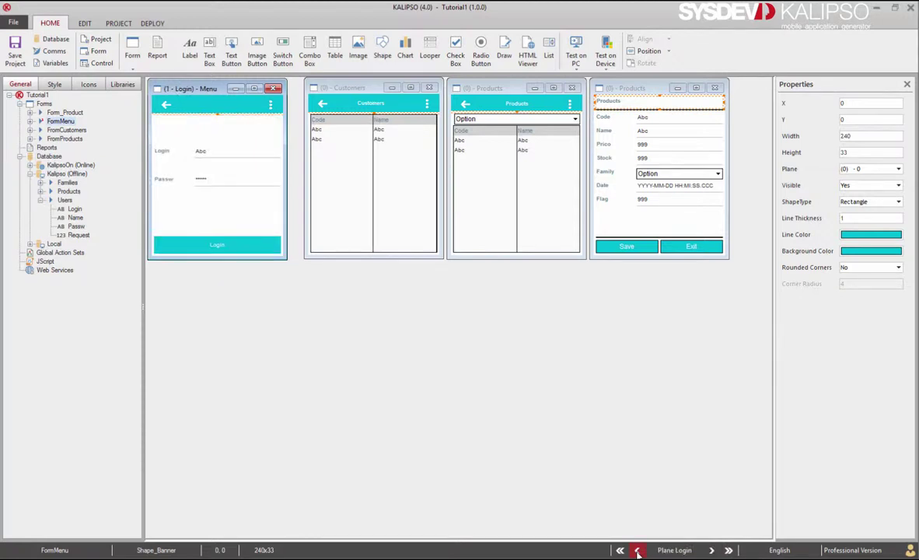
# Add a Go To Plane (Login) action to FormMenu's Open Form event and save.
pyautogui.doubleClick(222, 215)
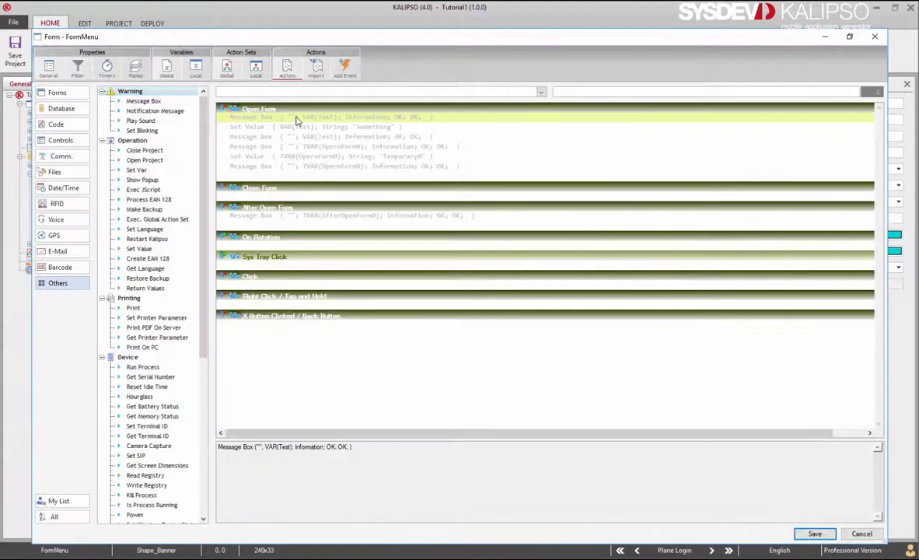
pyautogui.write('goto')
pyautogui.press('Return')
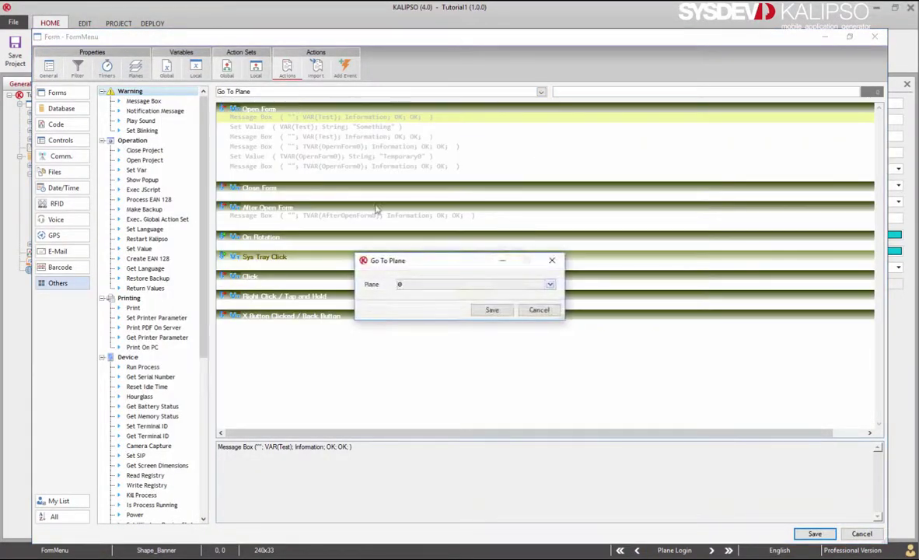
pyautogui.click(451, 285)
pyautogui.click(420, 308)
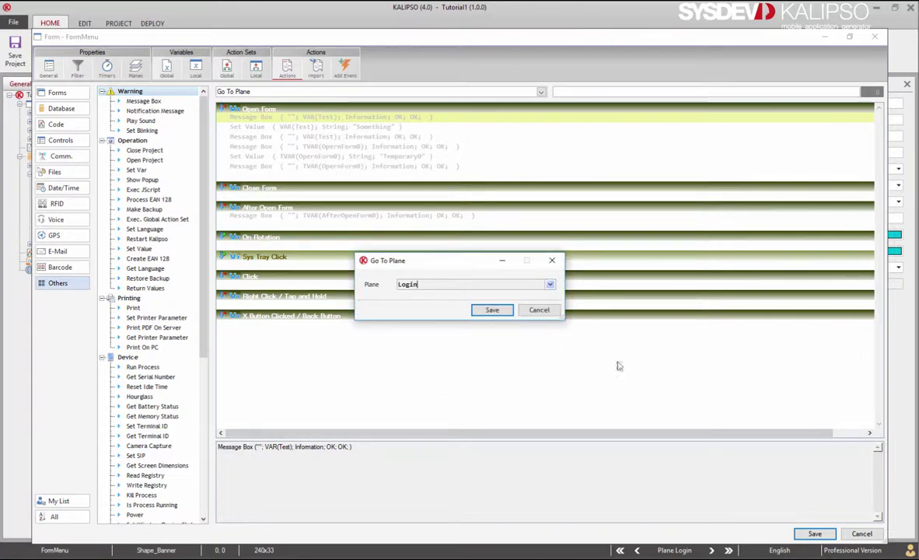
pyautogui.click(491, 310)
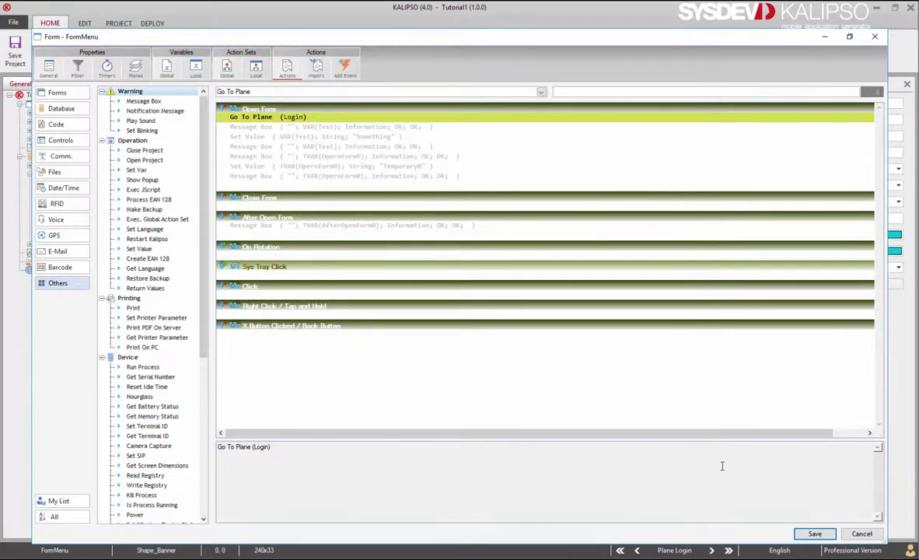
pyautogui.press('Return')
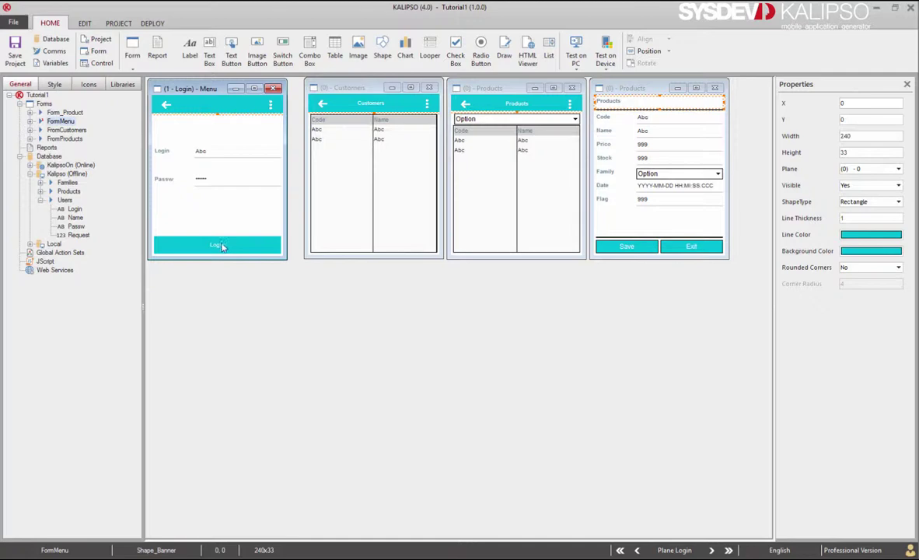
# Add an If to BtnLogin's Click event whose condition is a Lookup on the Users table.
pyautogui.click(222, 246)
pyautogui.doubleClick(222, 246)
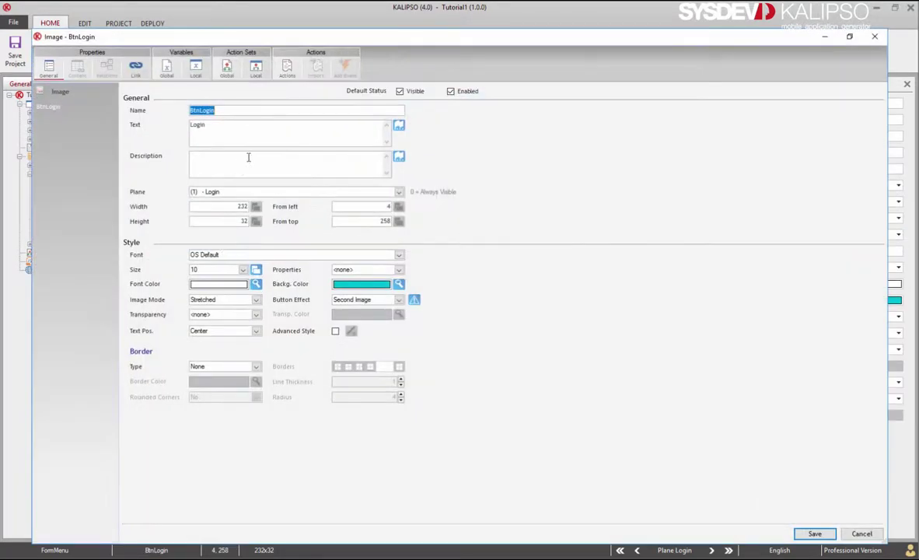
pyautogui.click(287, 67)
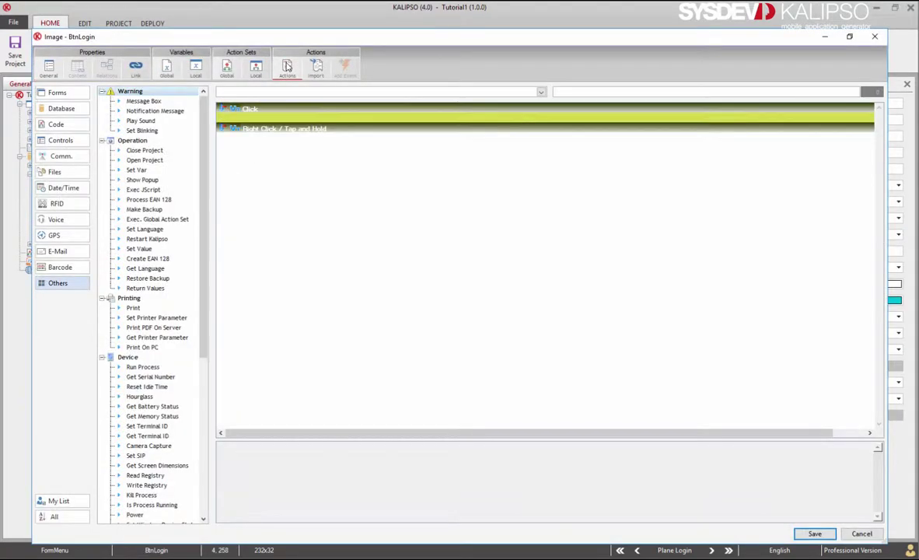
pyautogui.write('If')
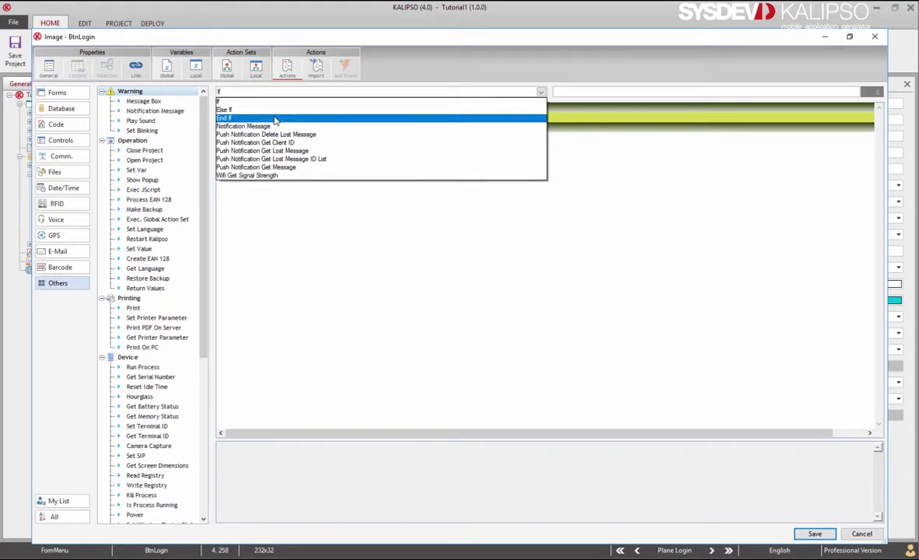
pyautogui.click(278, 103)
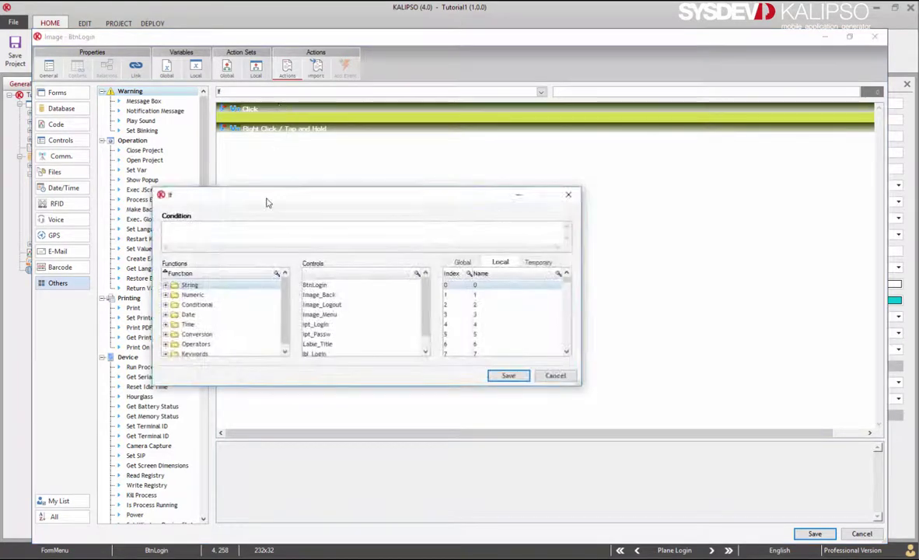
pyautogui.click(165, 304)
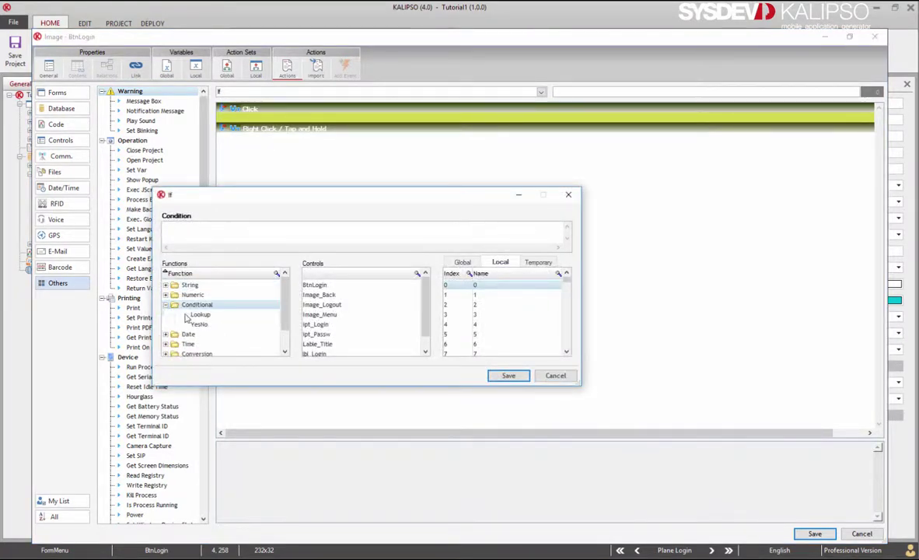
pyautogui.doubleClick(194, 315)
pyautogui.click(297, 237)
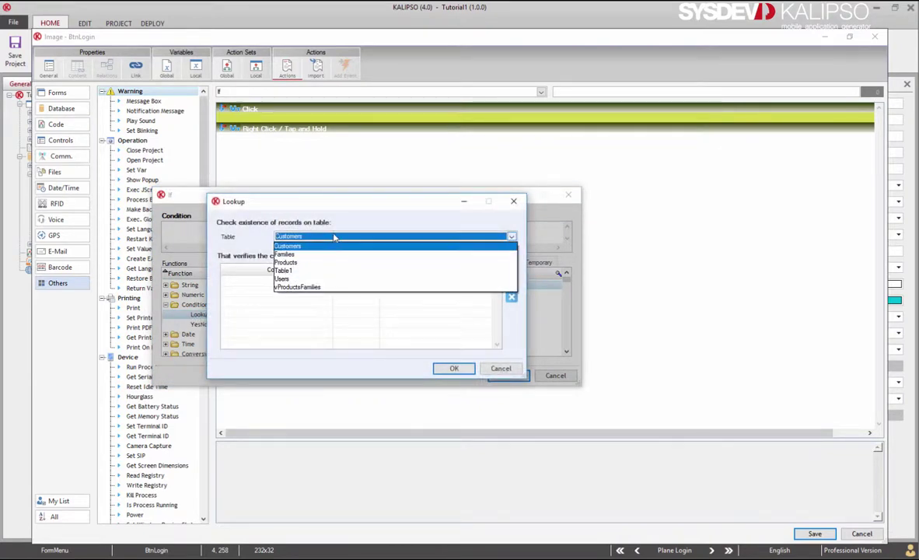
pyautogui.click(312, 278)
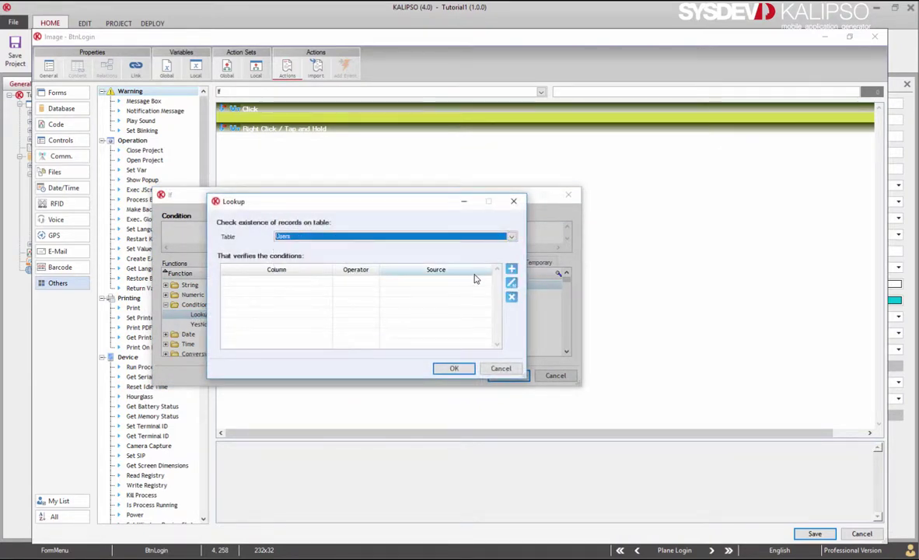
# Add the lookup condition Login = CTRL(ipt_Login).
pyautogui.click(510, 269)
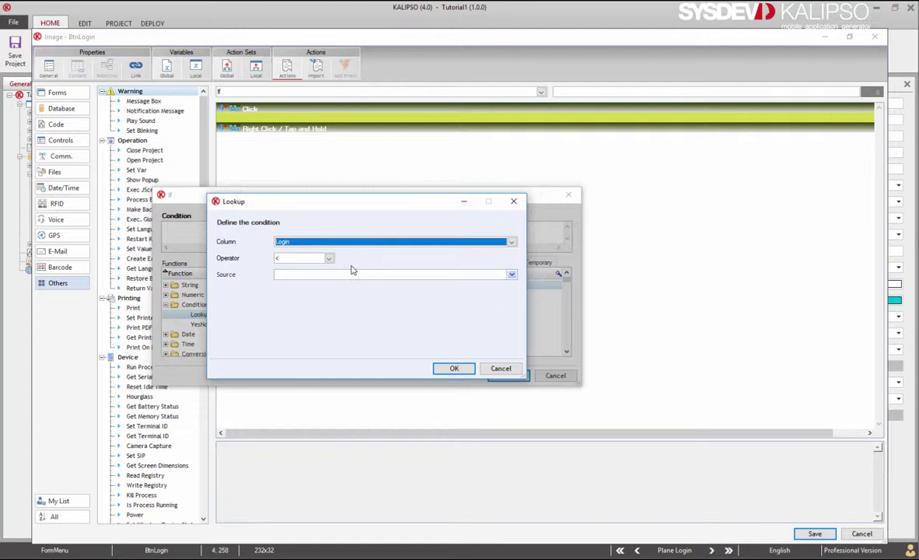
pyautogui.click(327, 264)
pyautogui.click(302, 303)
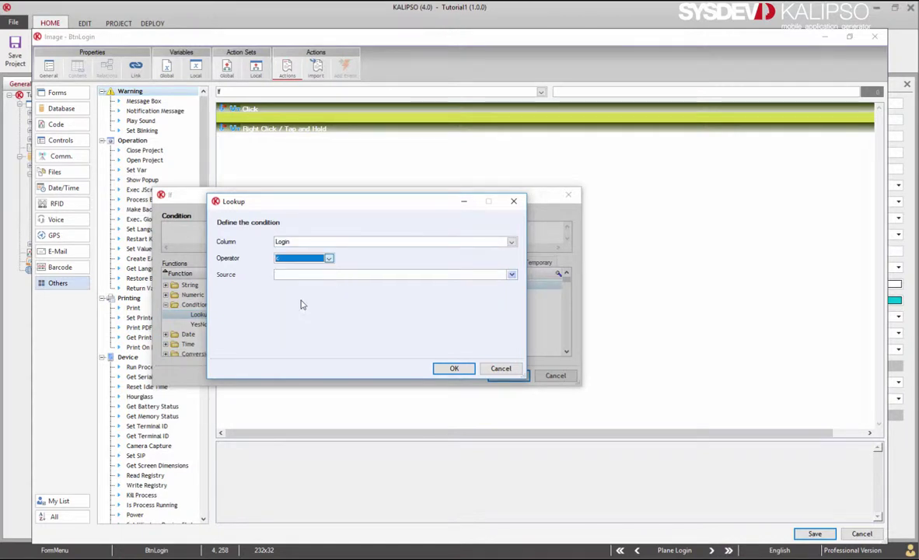
pyautogui.click(511, 274)
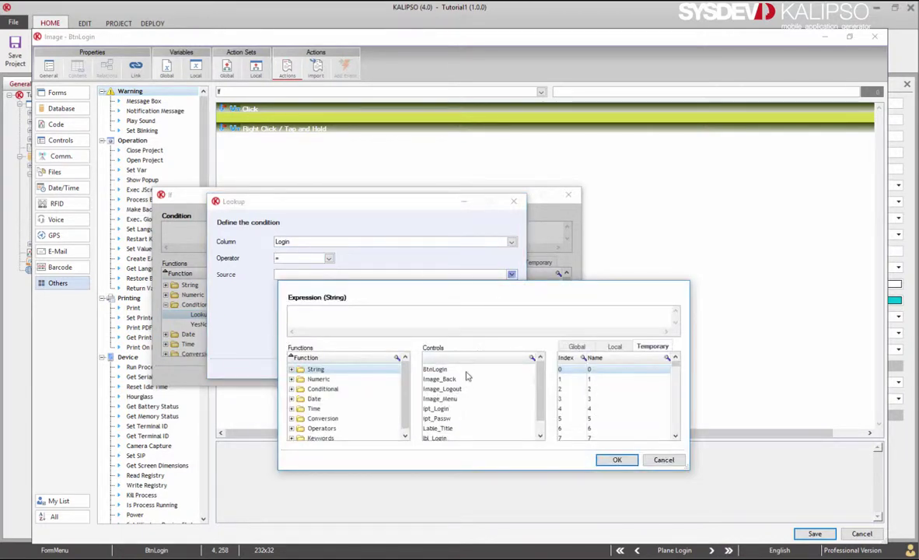
pyautogui.doubleClick(457, 408)
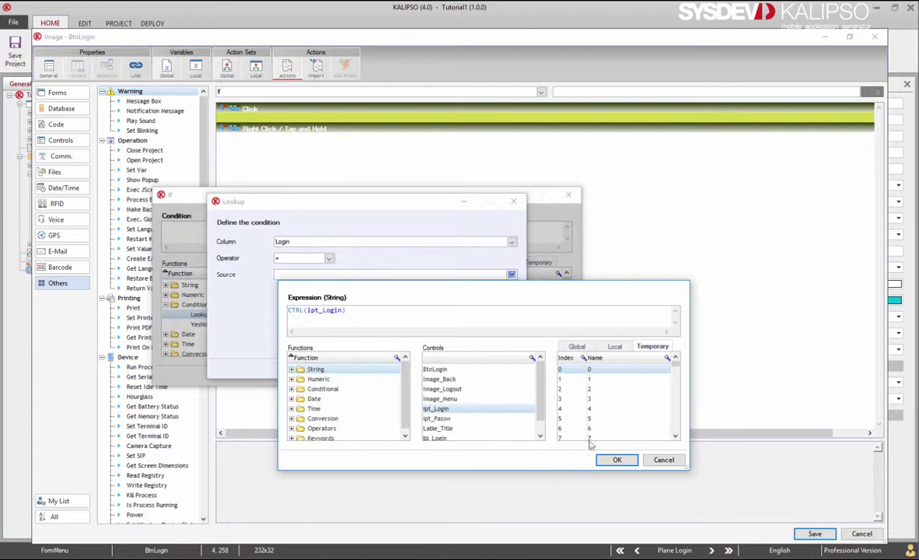
pyautogui.click(615, 459)
# Add the condition Passw = CTRL(ipt_Passw) and finish the Users lookup.
pyautogui.click(389, 242)
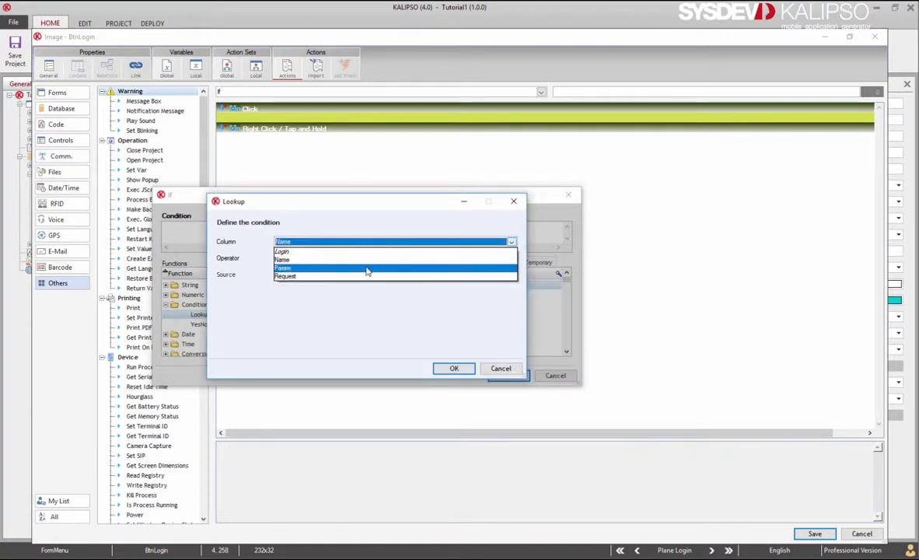
pyautogui.click(367, 270)
pyautogui.click(511, 274)
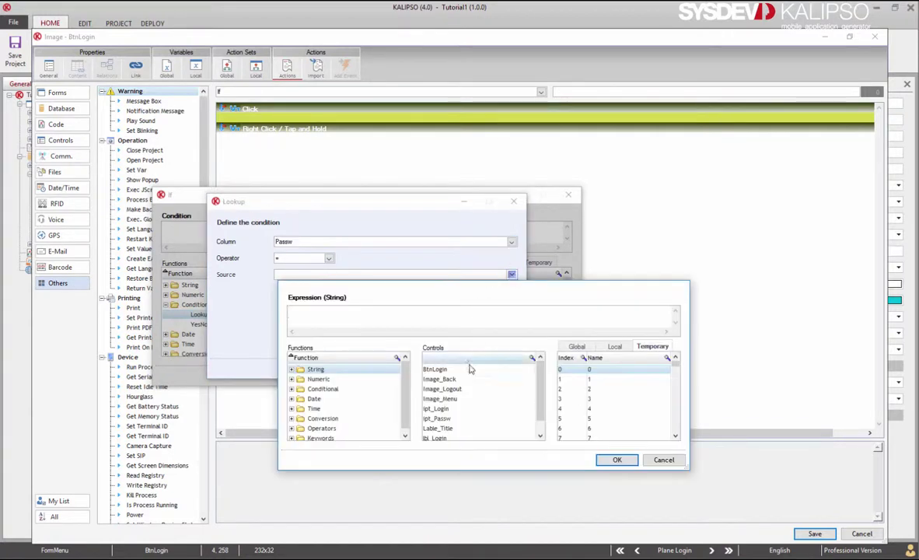
pyautogui.doubleClick(455, 420)
pyautogui.click(615, 459)
pyautogui.click(457, 370)
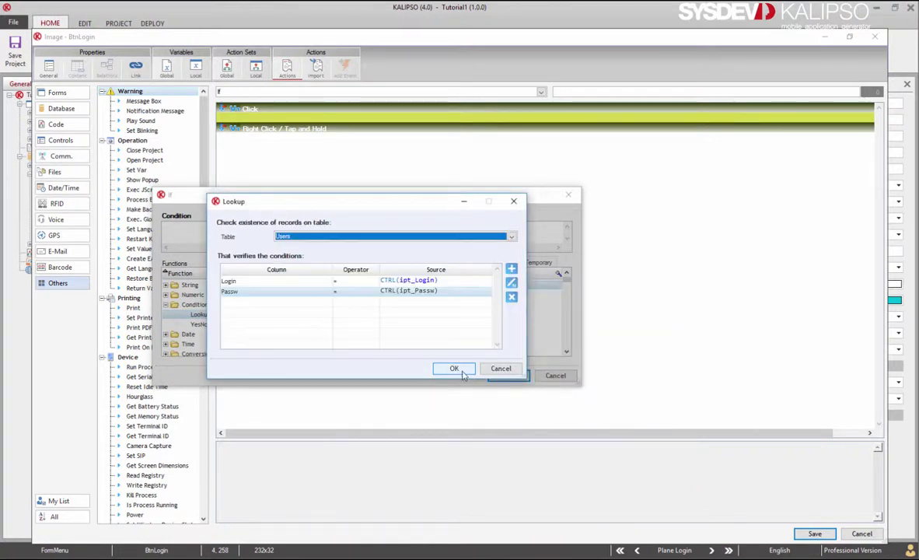
pyautogui.click(452, 369)
# Insert the If/Else/End If block and put a Go To Plane (Menu) action under the If line.
pyautogui.click(503, 375)
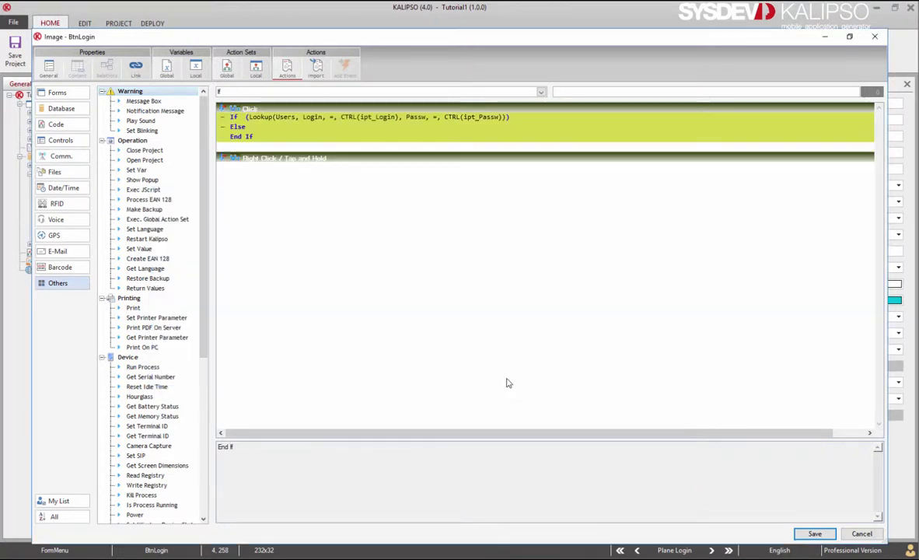
pyautogui.click(315, 118)
pyautogui.write('Go To Plane')
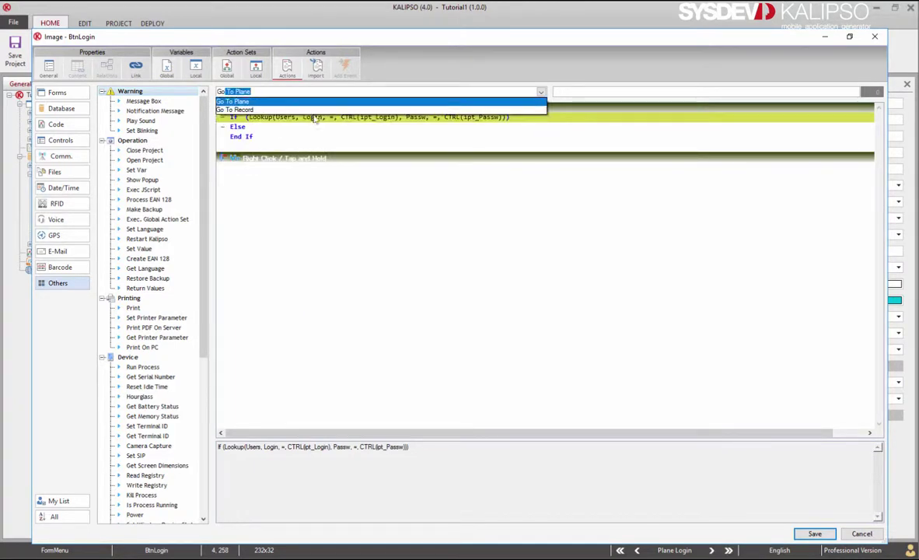
pyautogui.press('Return')
pyautogui.click(422, 283)
pyautogui.click(421, 319)
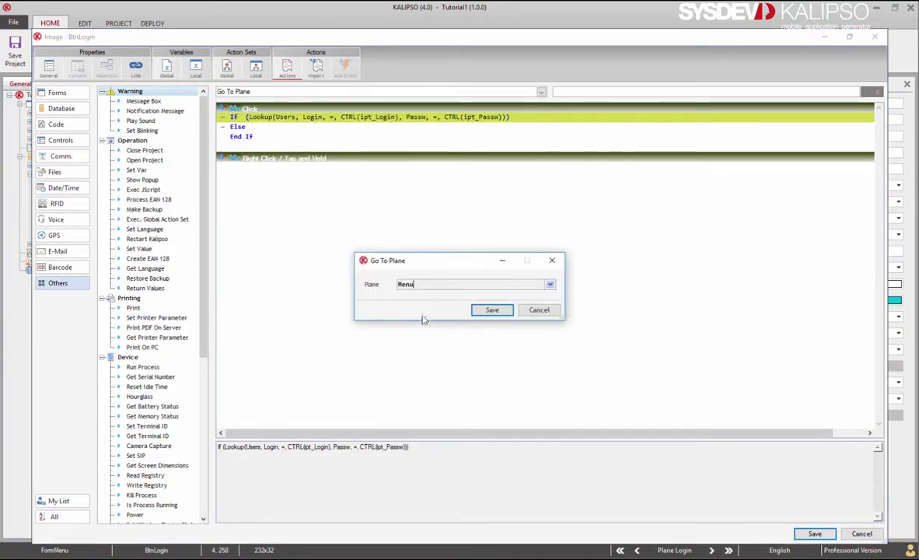
pyautogui.click(490, 310)
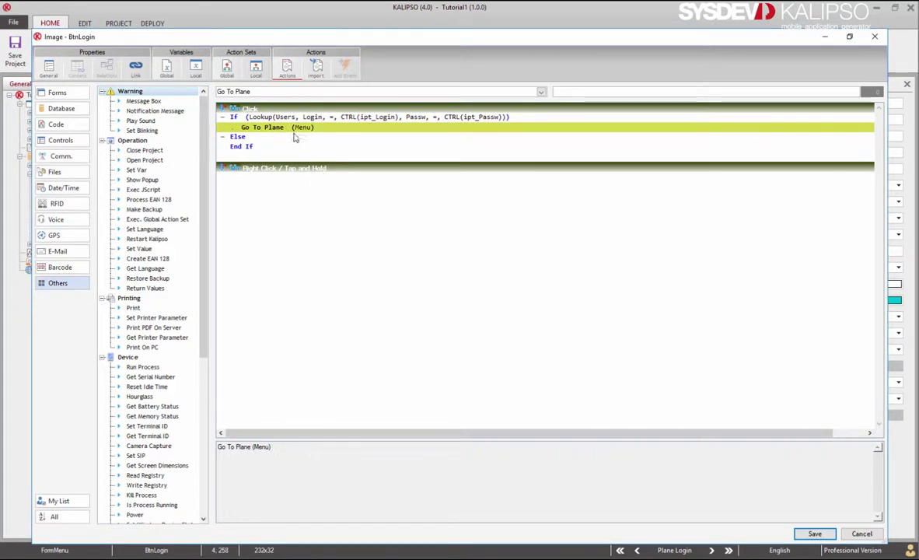
# Add a Message Box showing 'Authentication Failed' under the Else branch of BtnLogin's script.
pyautogui.click(294, 137)
pyautogui.write('Message Box')
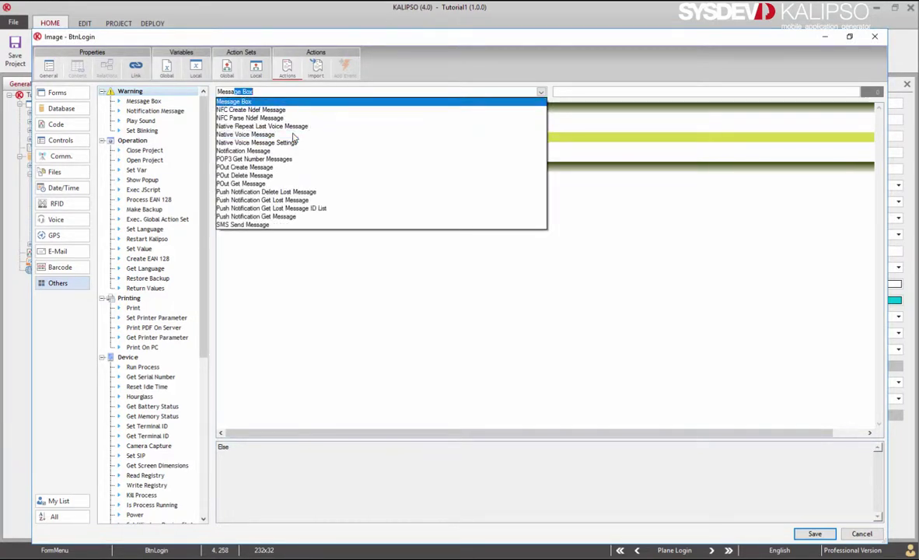
pyautogui.click(312, 104)
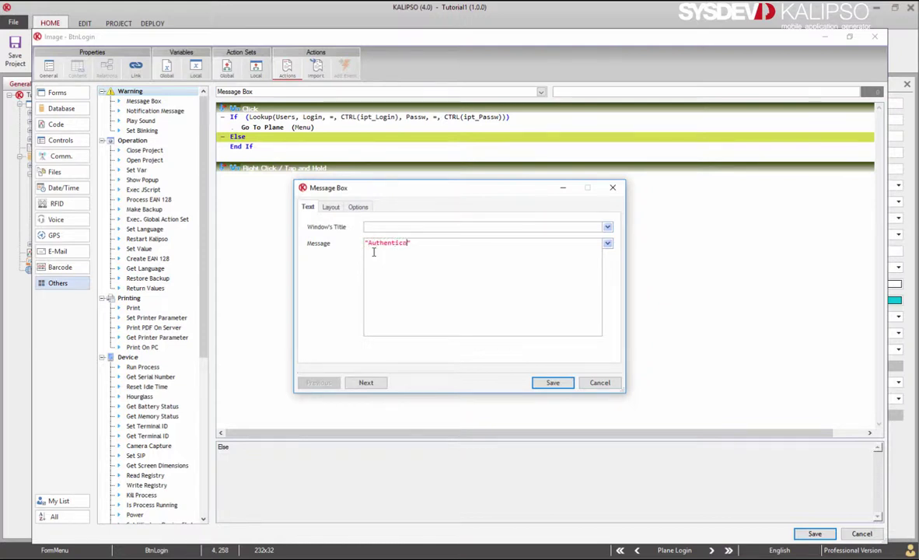
pyautogui.click(549, 383)
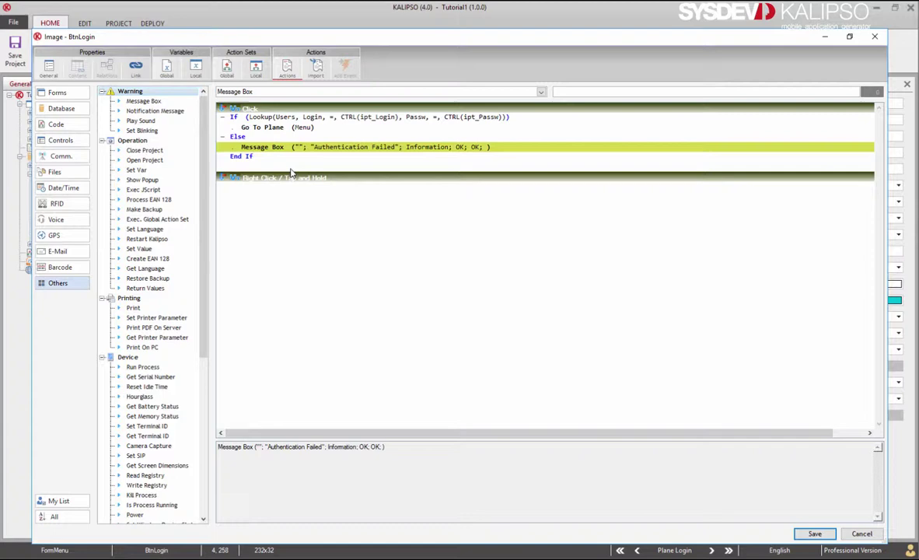
# Add a Set Value action under Else that clears the ipt_Passw field.
pyautogui.write('Set Valu')
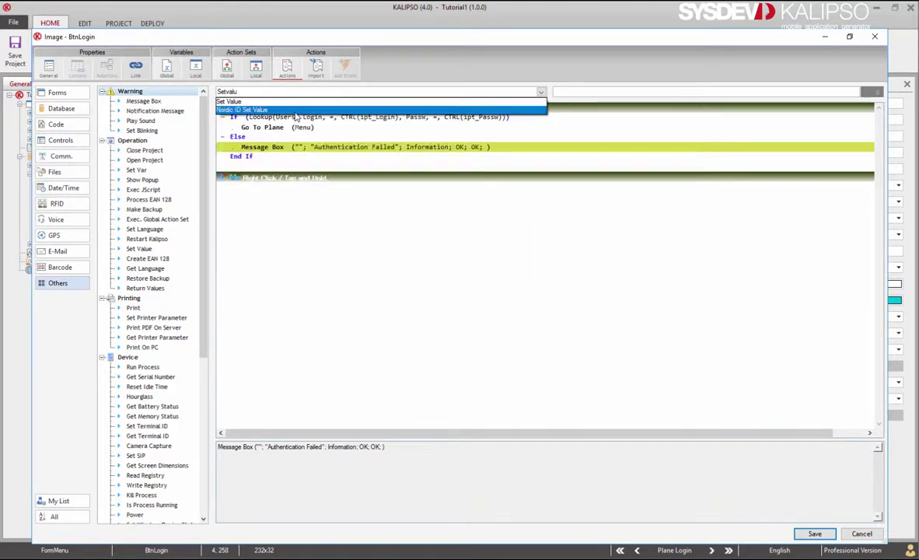
pyautogui.click(296, 107)
pyautogui.click(369, 160)
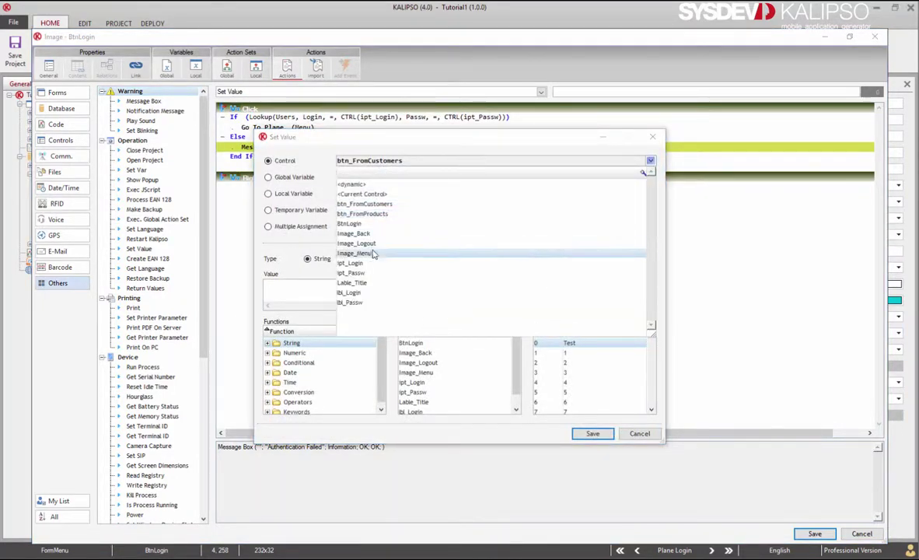
pyautogui.press('Escape')
pyautogui.write('ipt_Passw')
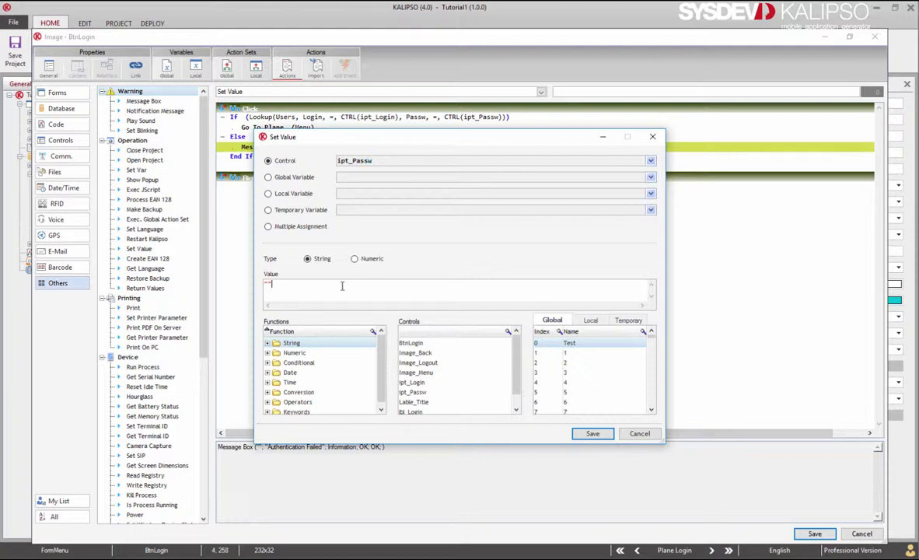
pyautogui.click(592, 433)
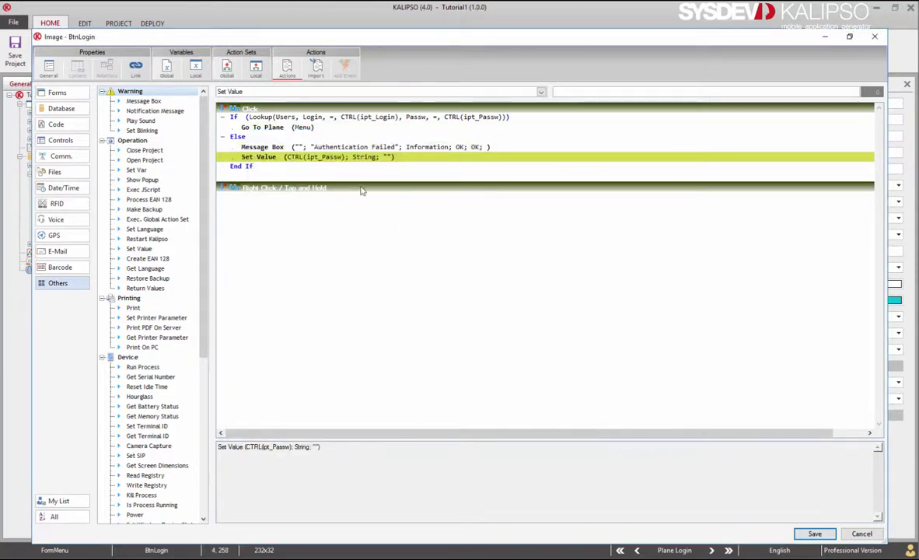
# Add Set Focus on ipt_Passw after the Set Value, then save the script.
pyautogui.write('Set ')
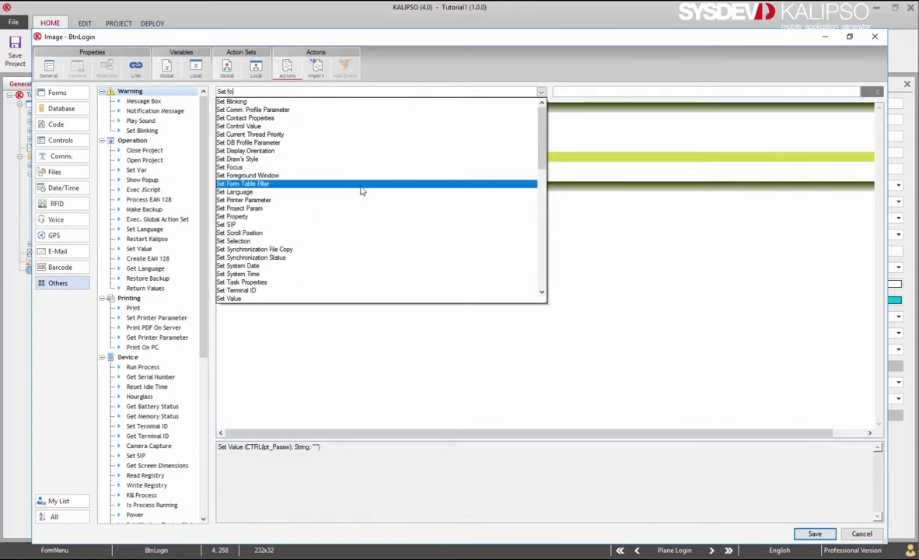
pyautogui.write('Fo')
pyautogui.click(334, 101)
pyautogui.click(460, 284)
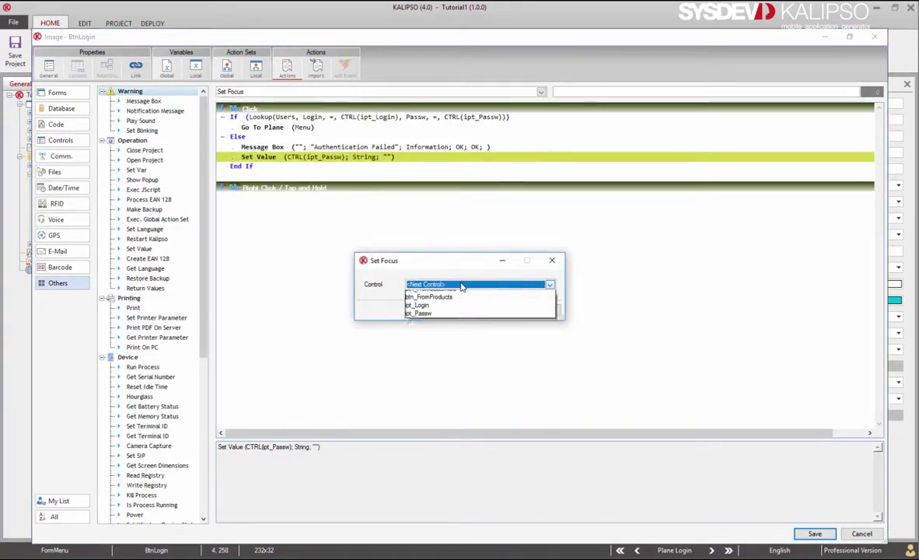
pyautogui.click(457, 304)
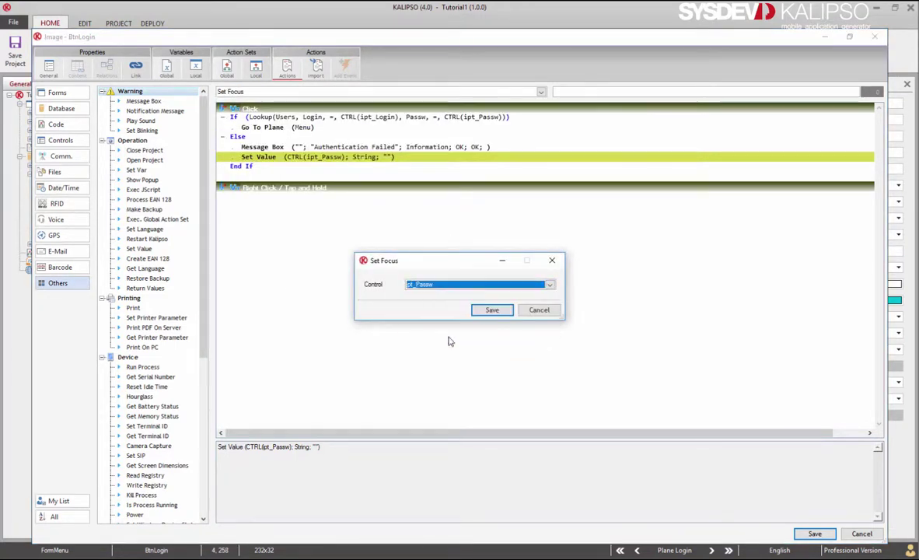
pyautogui.click(492, 310)
pyautogui.click(813, 534)
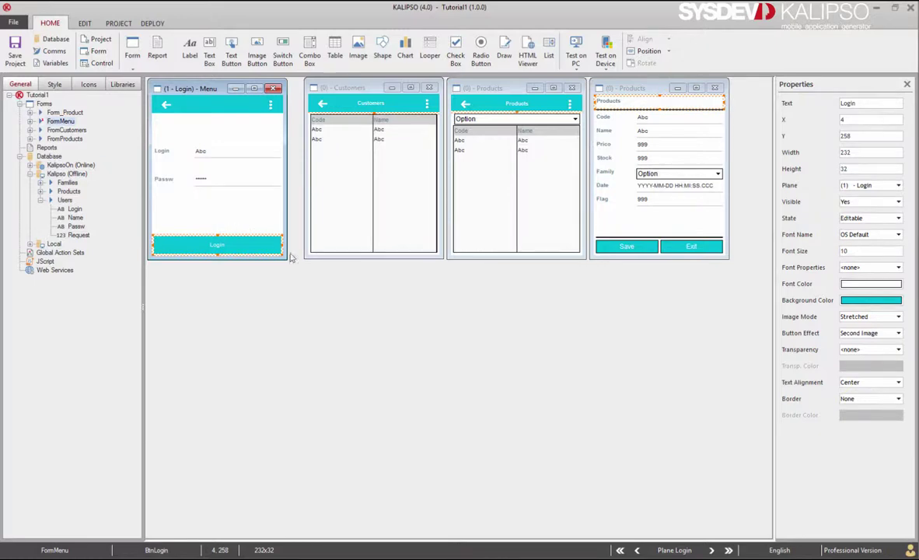
# On the Menu plane, give Image_Logout a Clear Plane action for the Login plane.
pyautogui.click(711, 550)
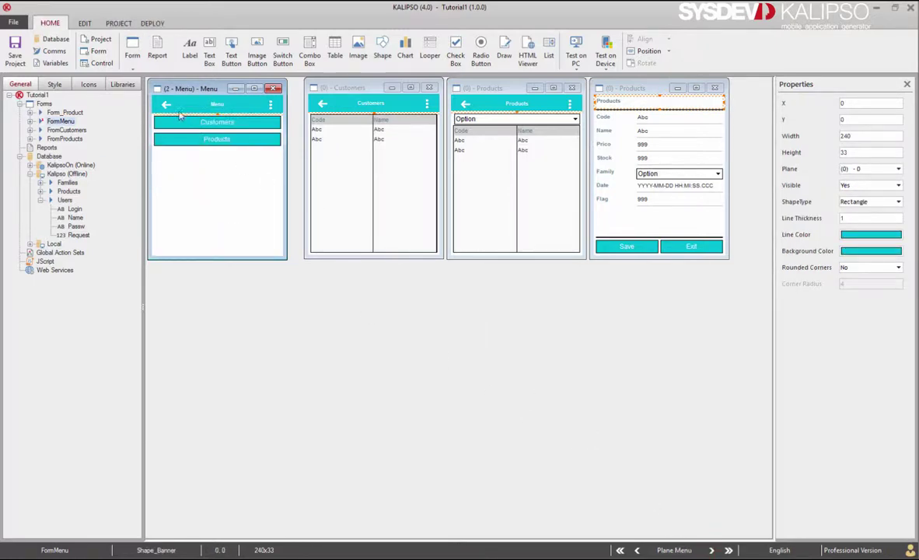
pyautogui.doubleClick(166, 105)
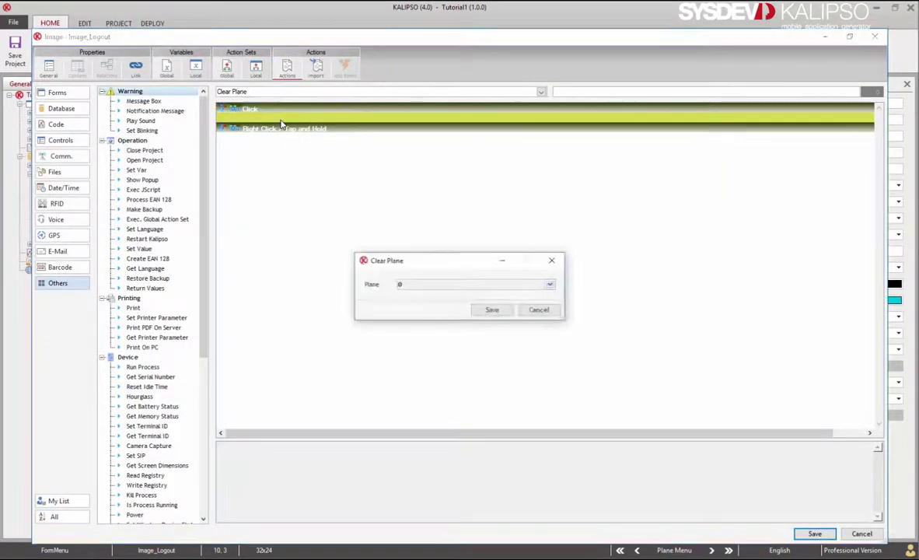
pyautogui.click(422, 283)
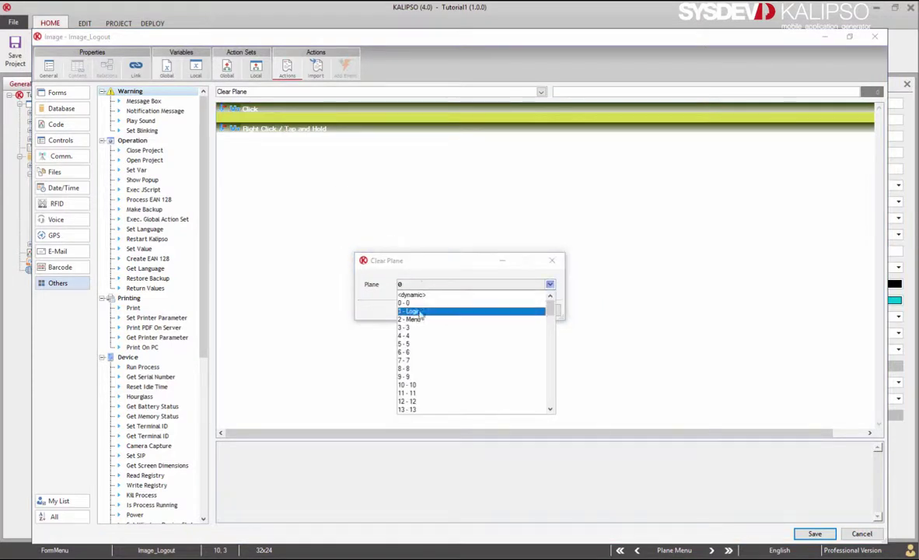
pyautogui.click(418, 317)
pyautogui.press('Return')
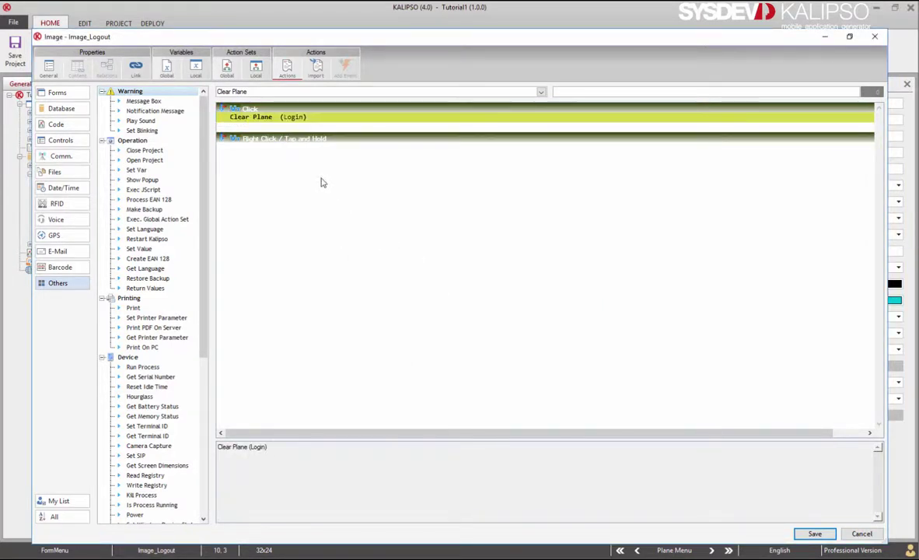
# Add a Go To Plane action targeting the Login plane.
pyautogui.write('Go t')
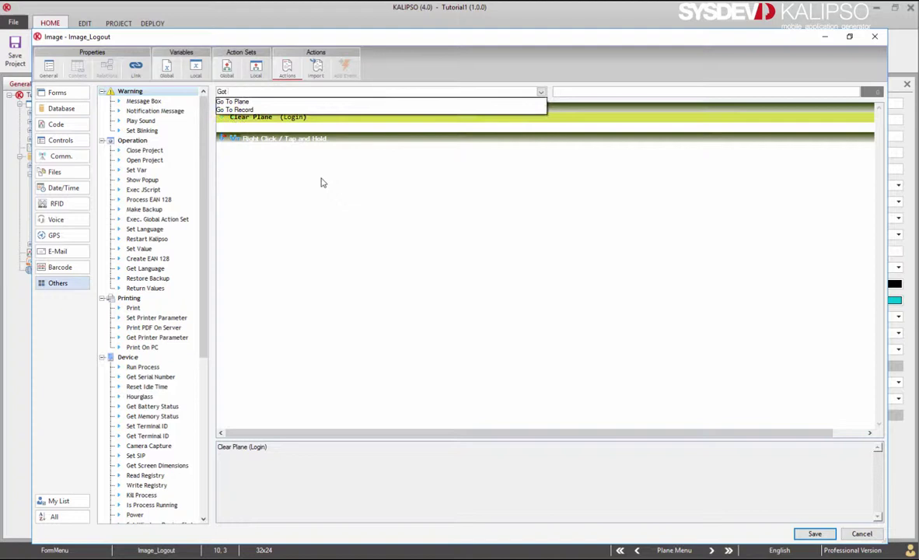
pyautogui.click(264, 101)
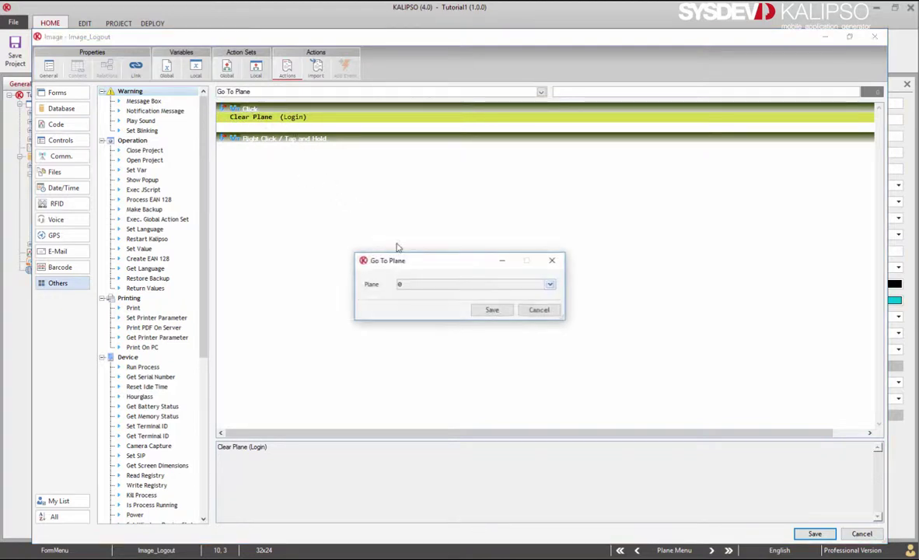
pyautogui.click(431, 284)
pyautogui.click(432, 310)
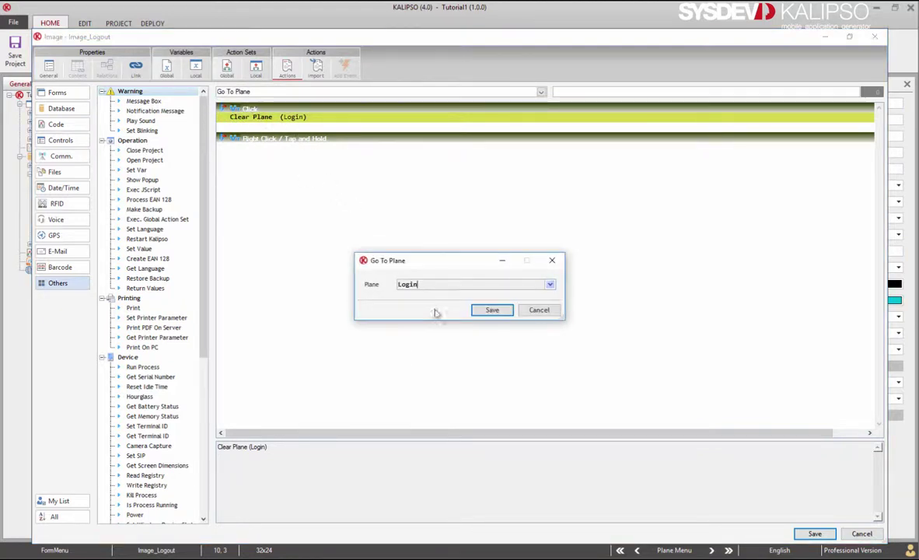
pyautogui.click(484, 311)
# Add Set Focus on ipt_Login and save the logout image's actions.
pyautogui.write('Set Focus')
pyautogui.click(367, 208)
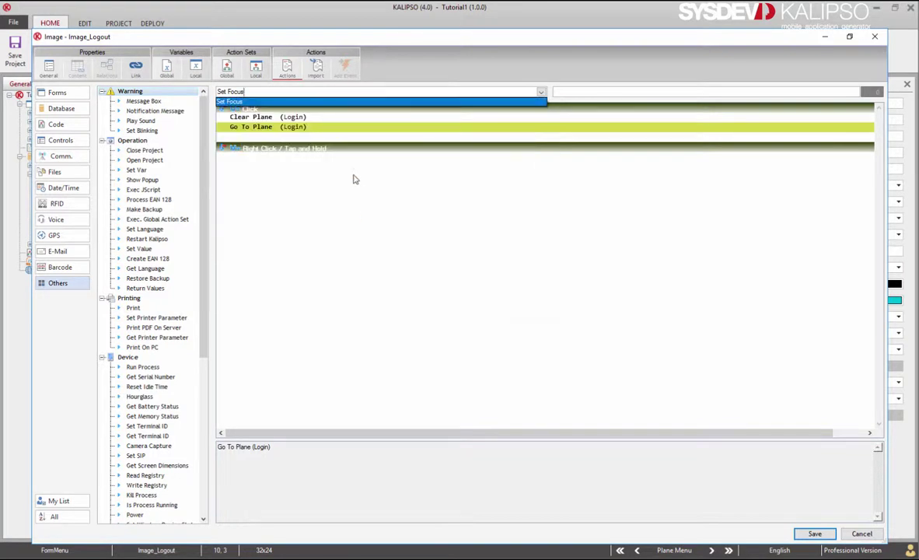
pyautogui.click(469, 283)
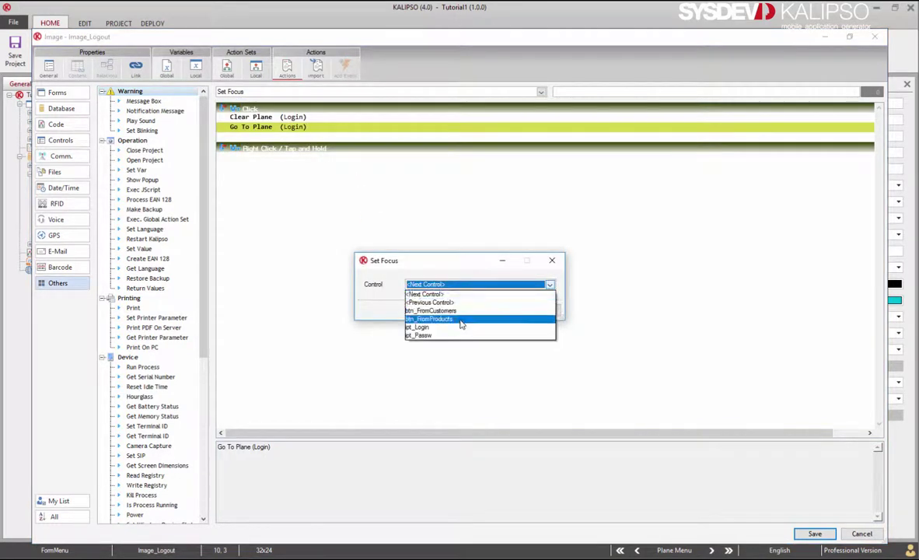
pyautogui.click(458, 332)
pyautogui.click(492, 309)
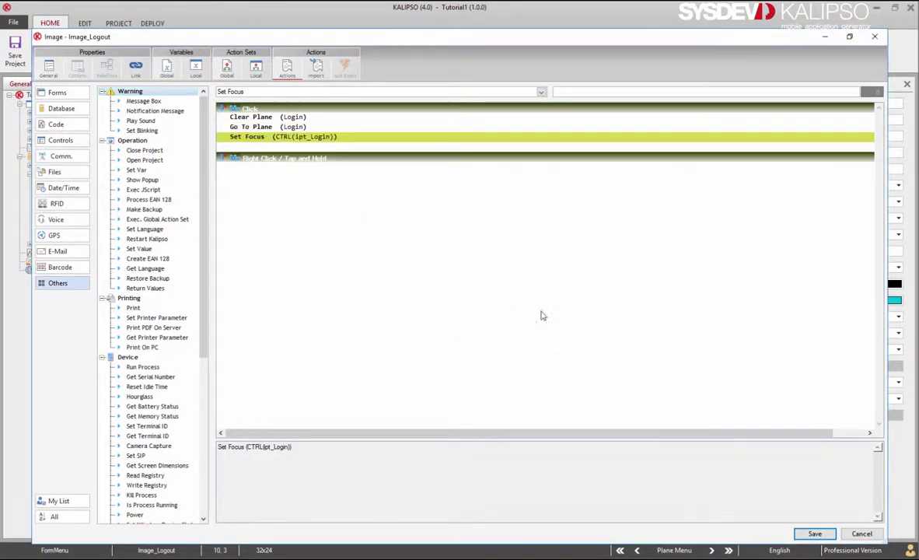
pyautogui.click(813, 533)
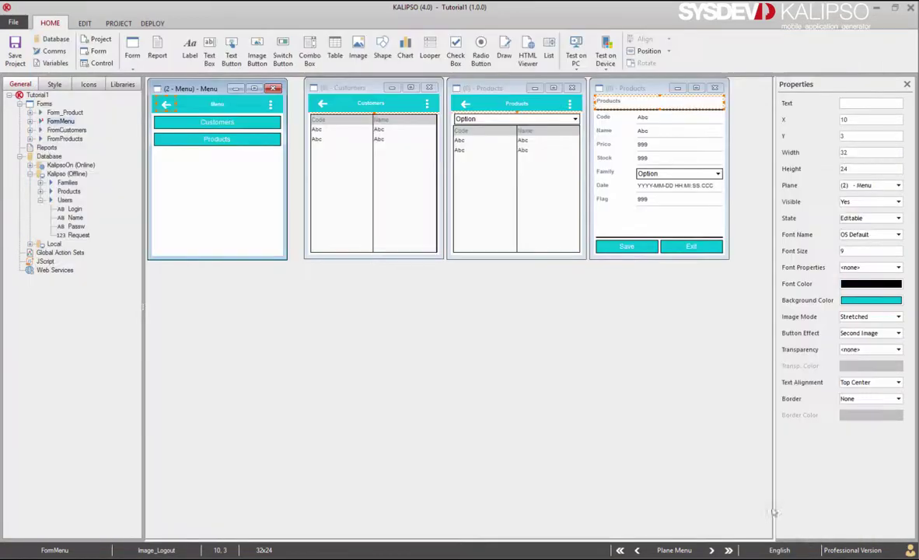
# Run the Login plane in the PC test and confirm invalid credentials show Authentication Failed.
pyautogui.click(637, 550)
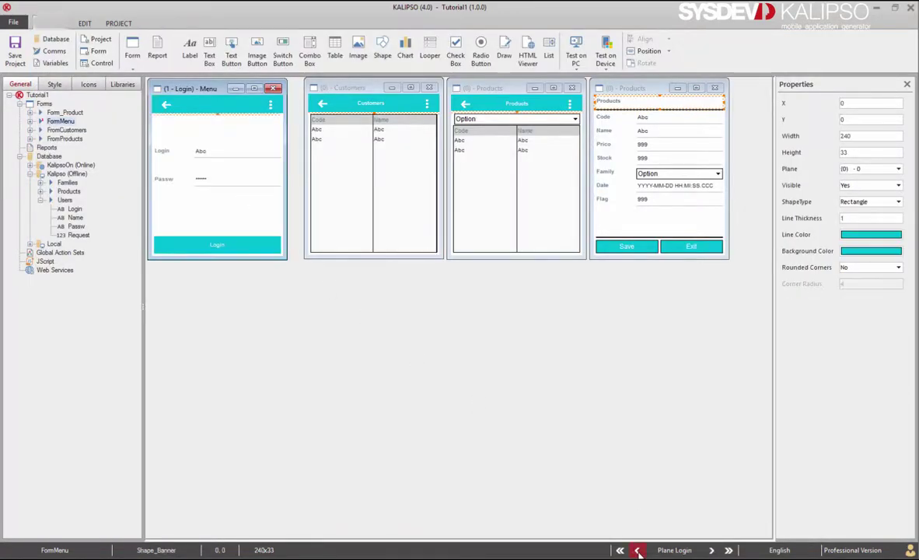
pyautogui.click(576, 53)
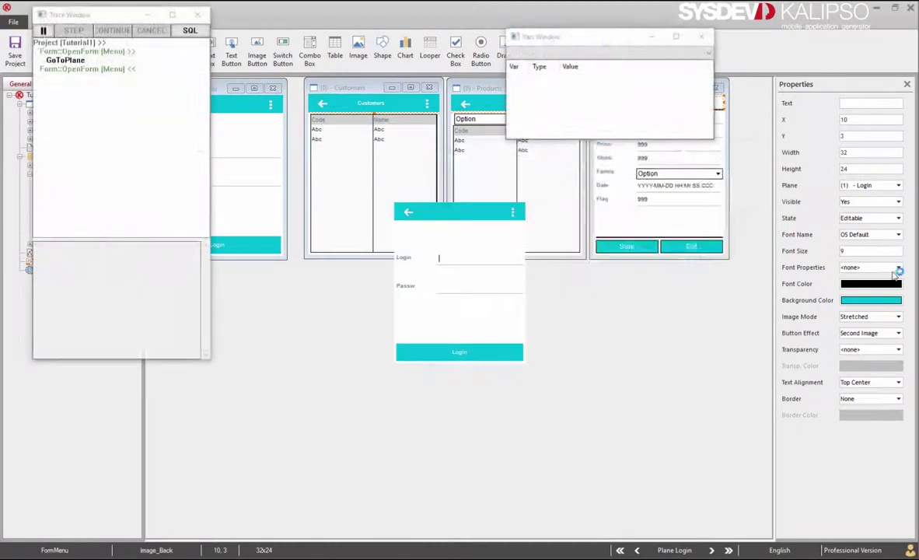
pyautogui.write('qwe')
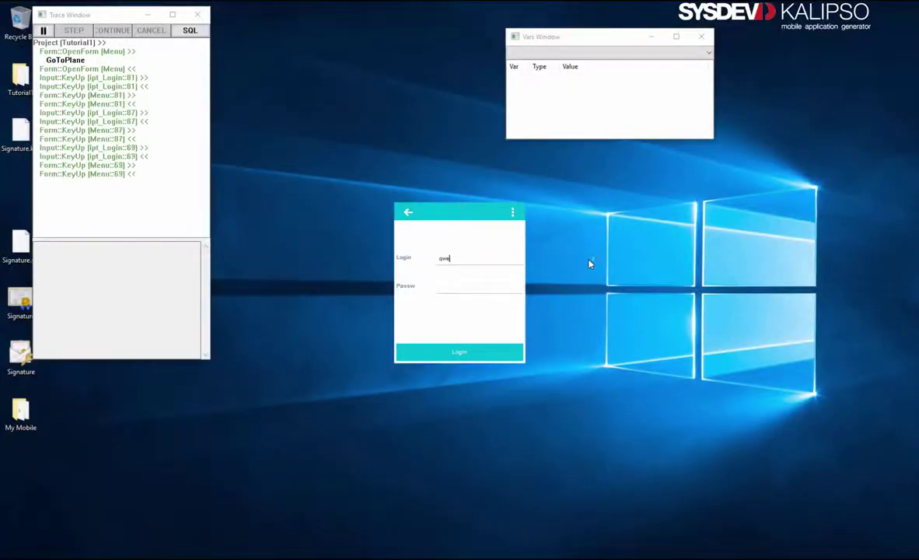
pyautogui.click(439, 354)
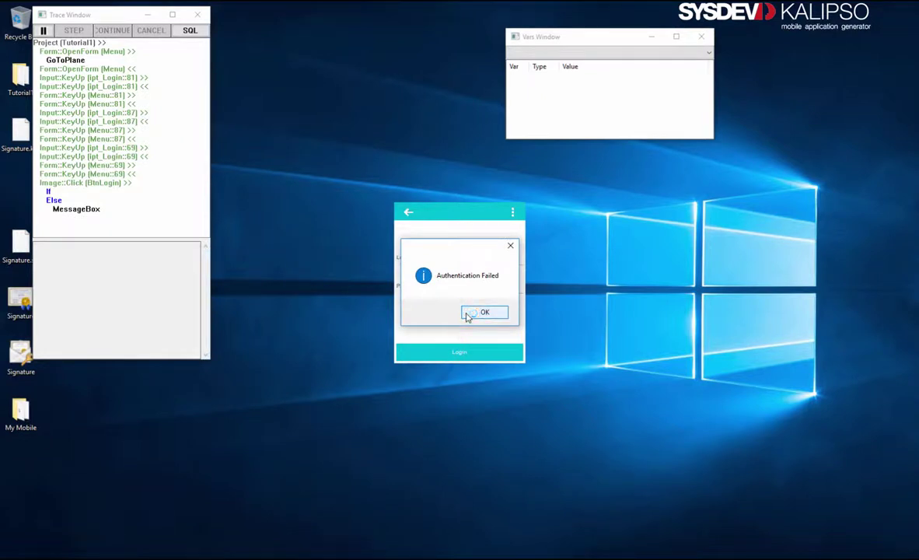
pyautogui.click(470, 313)
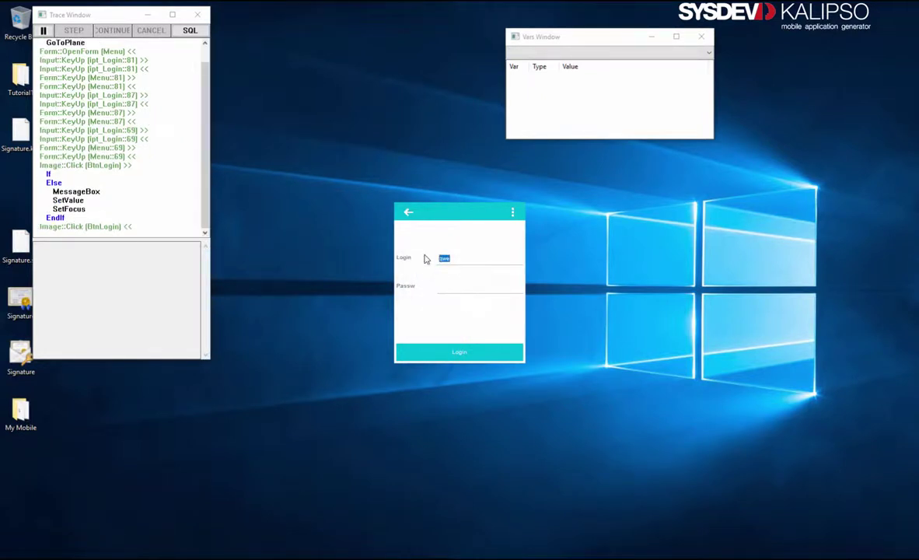
# Log in with valid credentials, then log out to an empty Login screen.
pyautogui.write('rogerio')
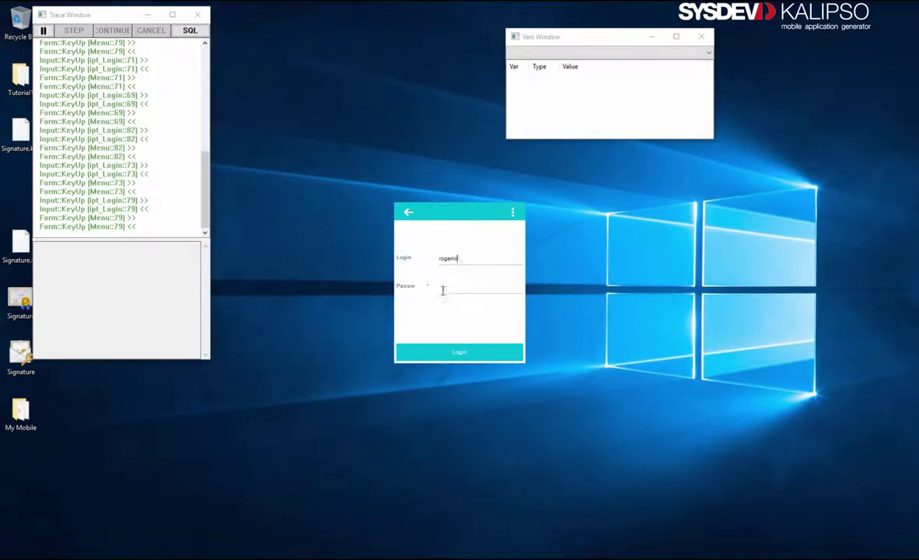
pyautogui.write('1')
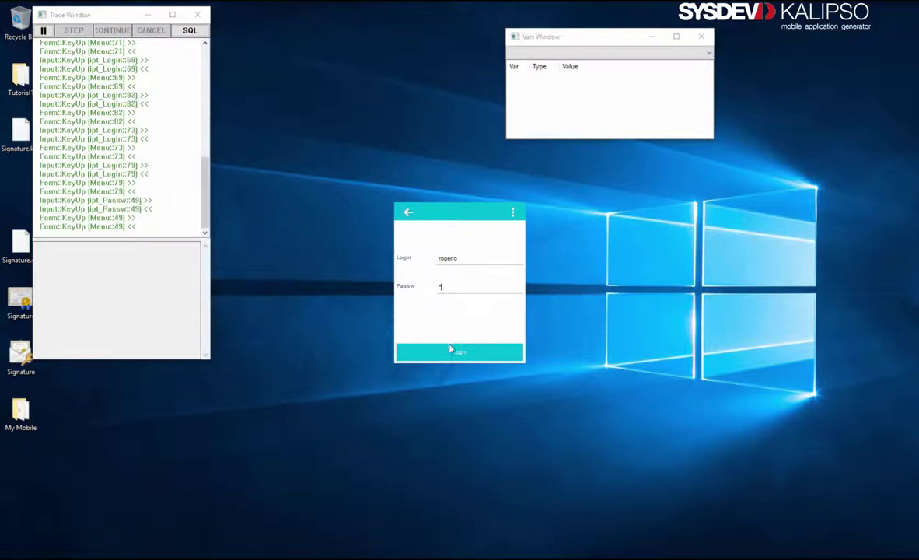
pyautogui.click(449, 350)
pyautogui.click(409, 213)
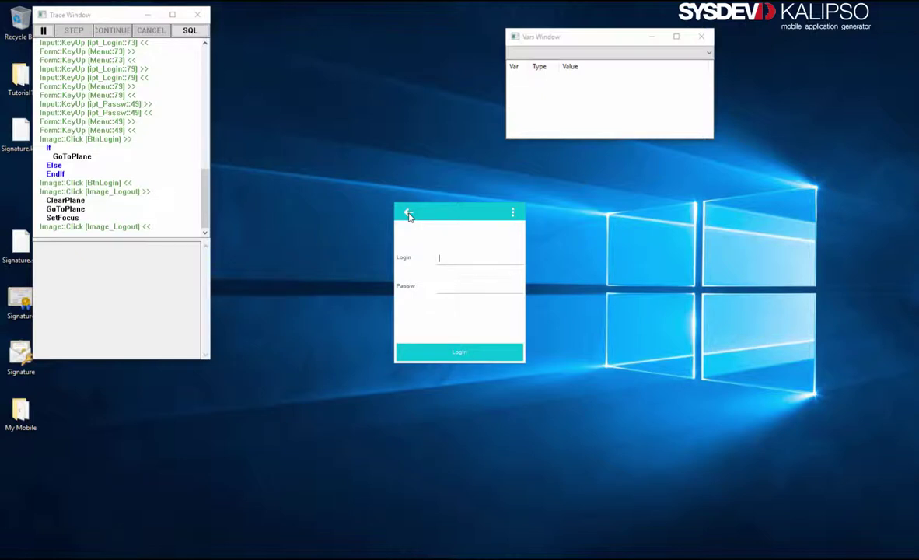
pyautogui.write('rogerio')
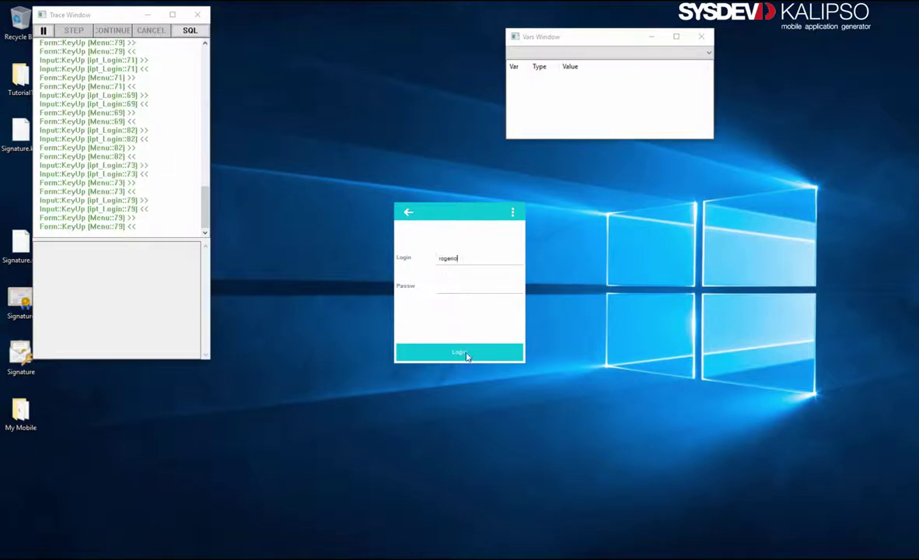
pyautogui.click(464, 353)
pyautogui.click(481, 314)
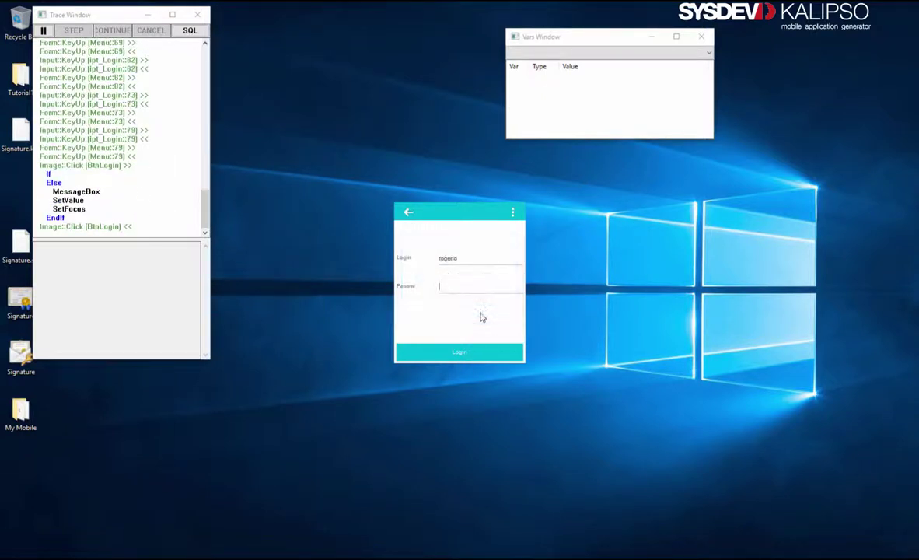
pyautogui.write('1')
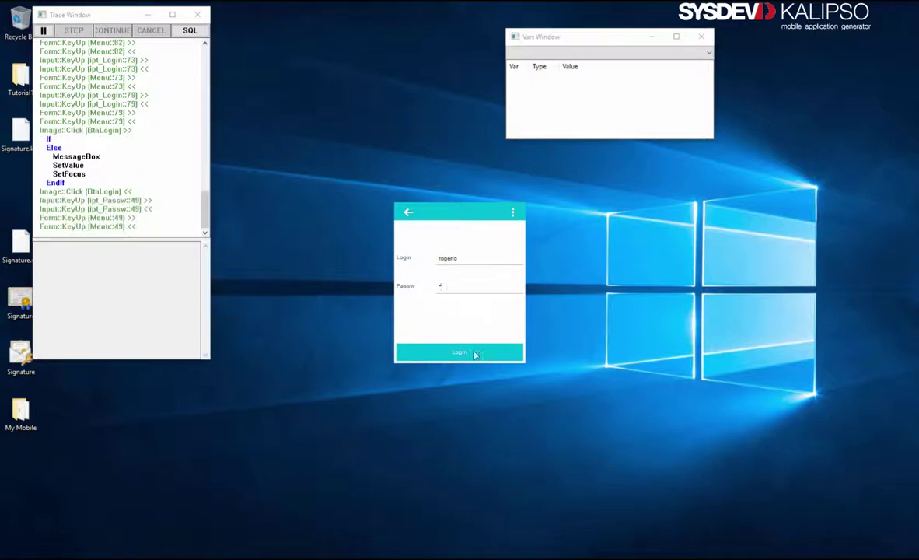
pyautogui.click(476, 353)
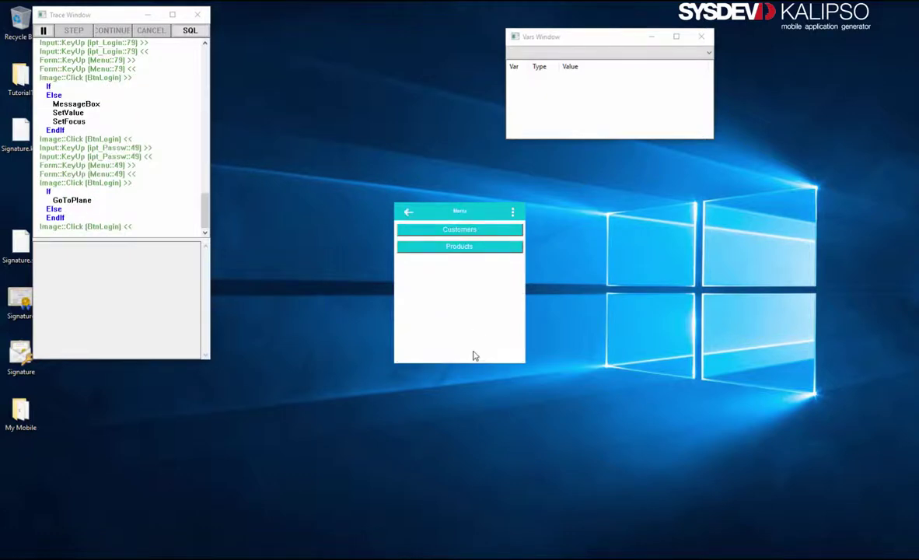
pyautogui.click(408, 212)
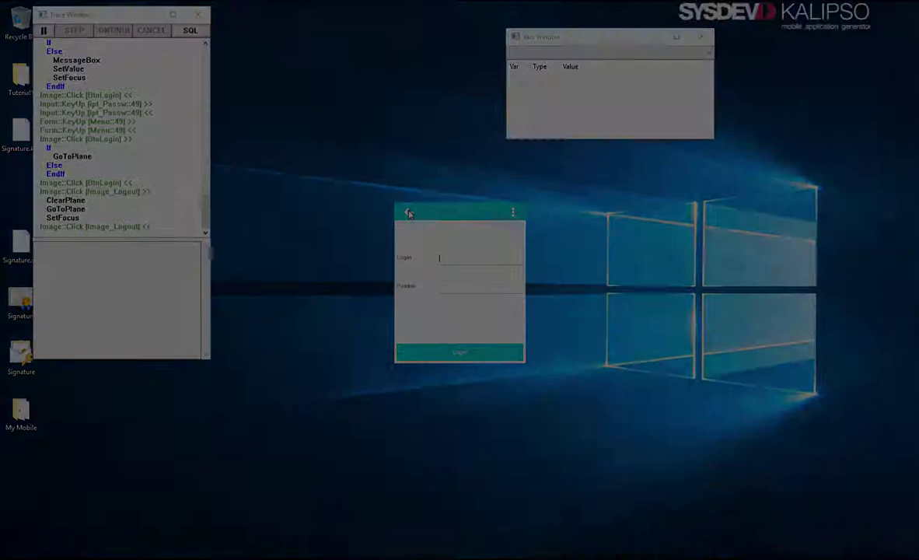